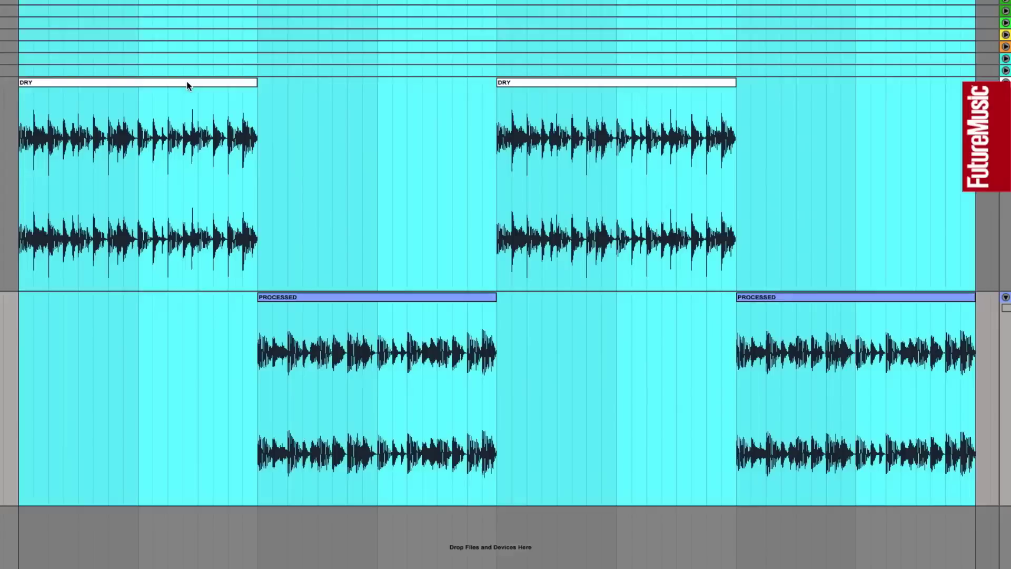
# - Audition the first DRY and PROCESSED clips, then select the whole arrangement and play from the start
pyautogui.click(186, 85)
pyautogui.click(285, 298)
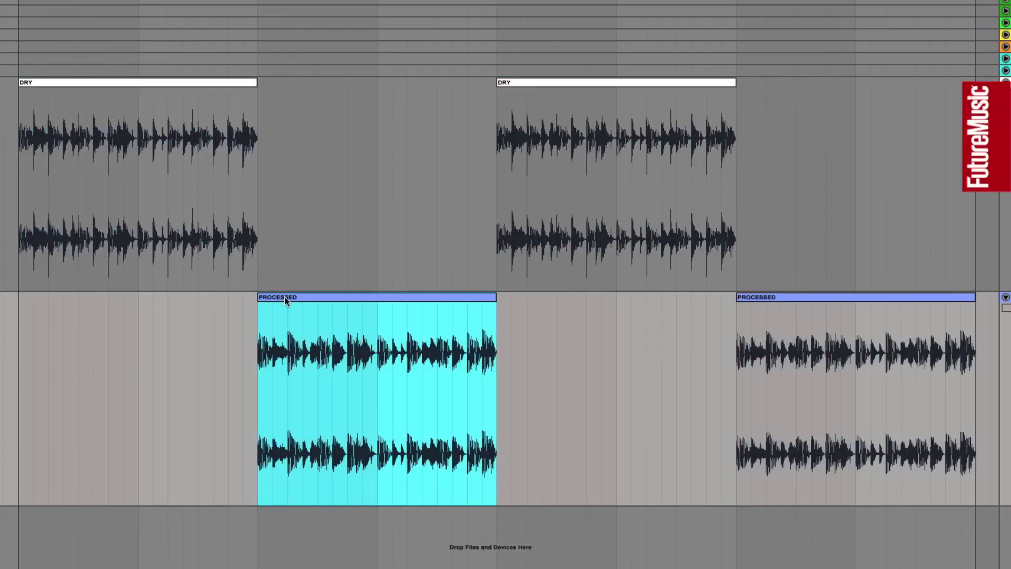
pyautogui.hotkey('ctrl', 'a')
pyautogui.press('space')
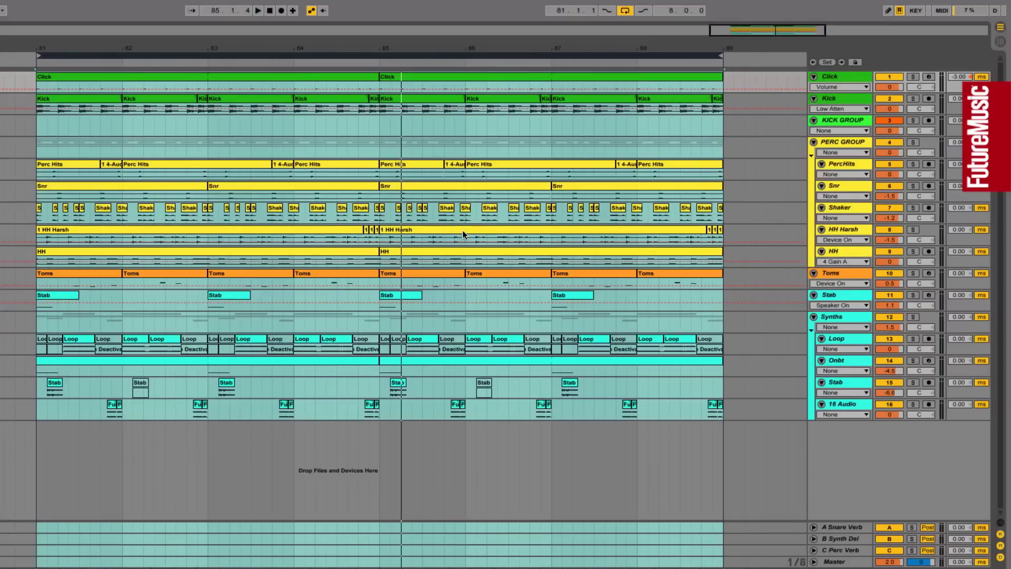
# - Play the arrangement from bar 81, stop it, and make the KICK GROUP track taller
pyautogui.press('space')
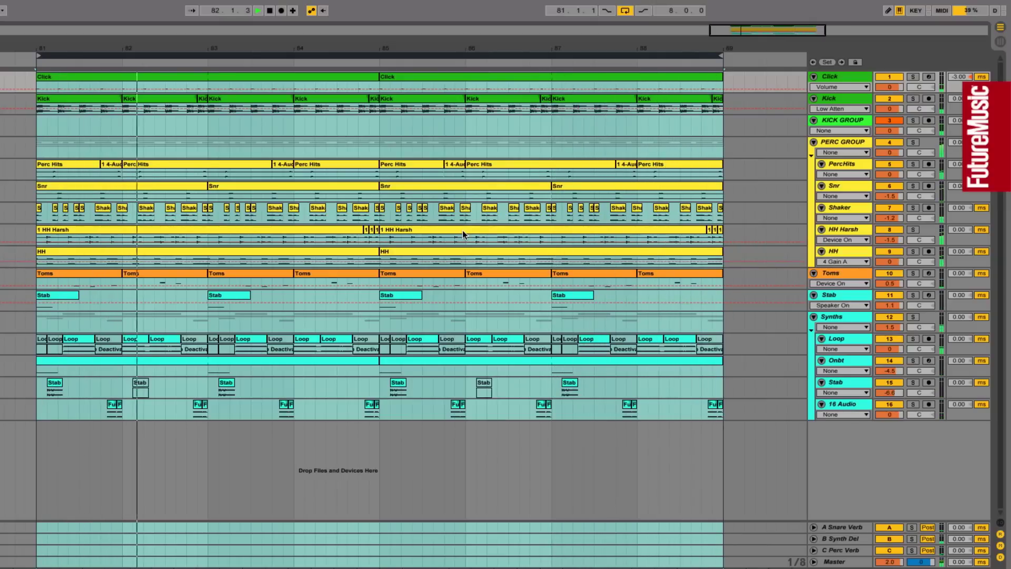
pyautogui.press('space')
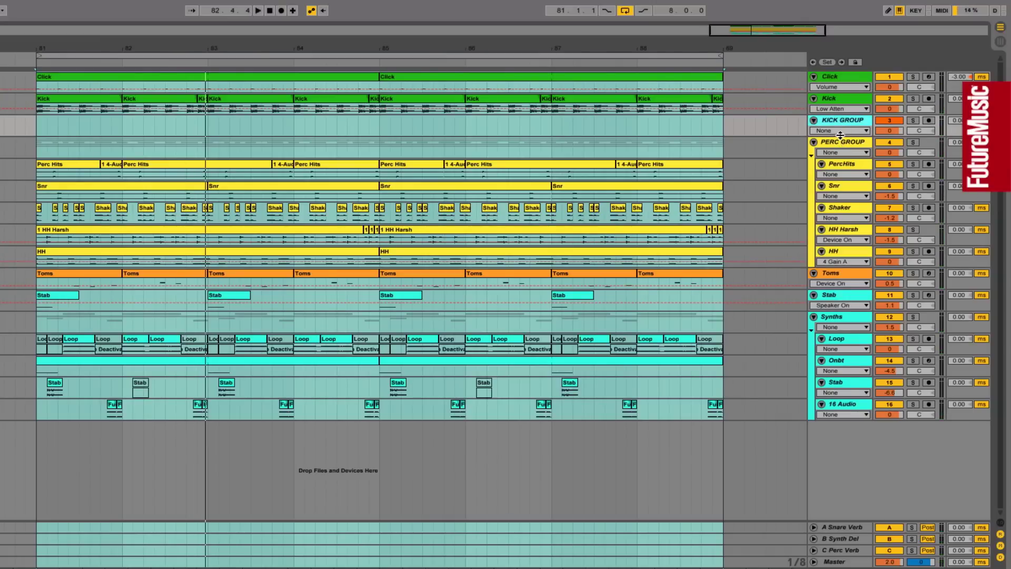
pyautogui.moveTo(841, 137); pyautogui.dragTo(842, 152)
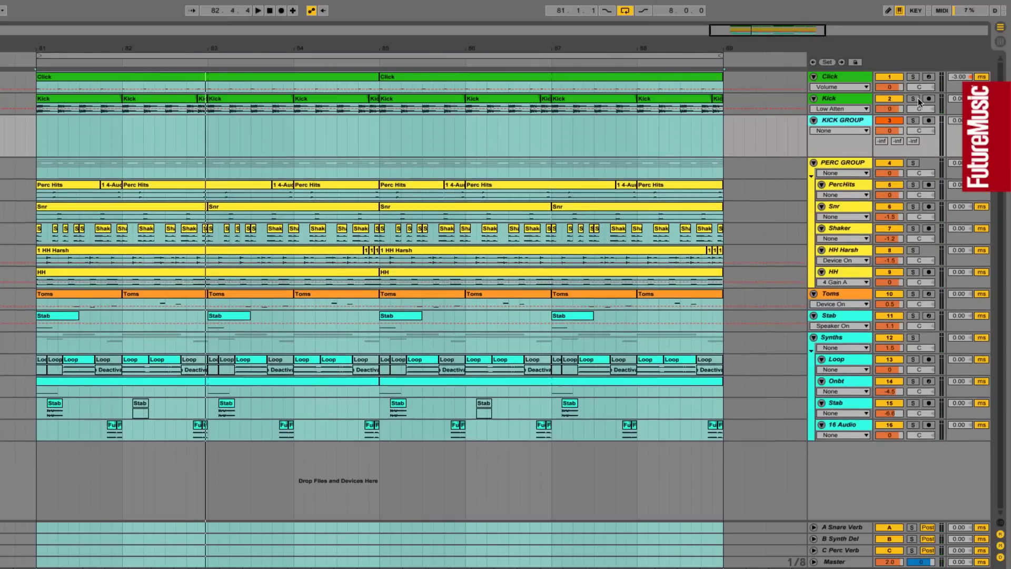
# - Solo Kick, then Click, and finally the KICK GROUP bus during playback
pyautogui.click(913, 99)
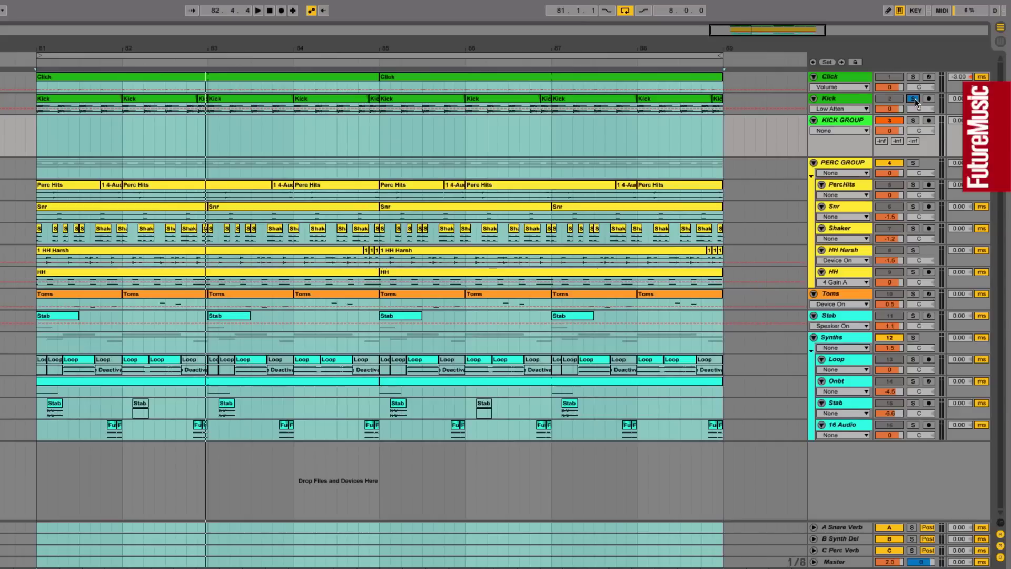
pyautogui.click(855, 97)
pyautogui.press('space')
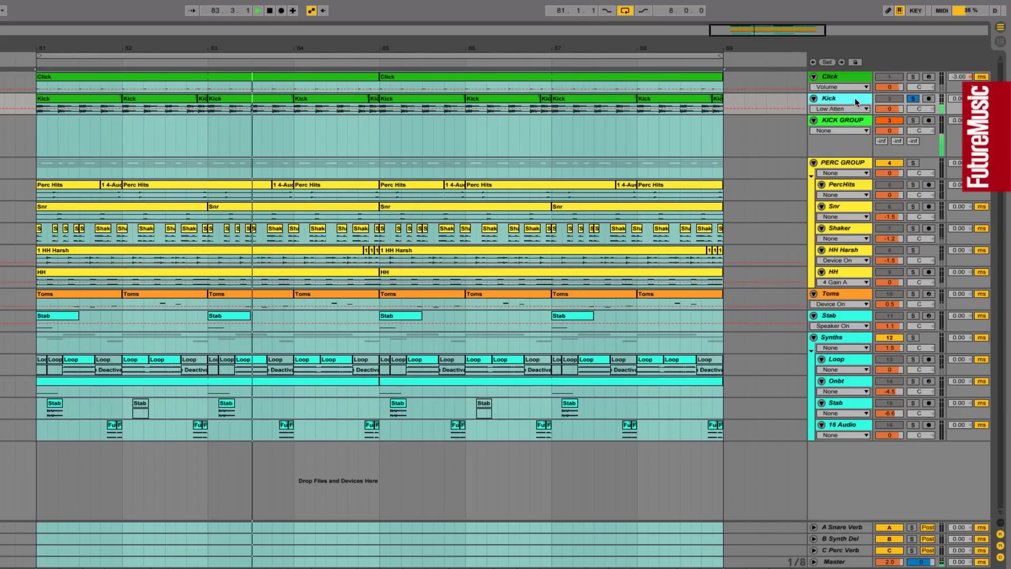
pyautogui.click(913, 77)
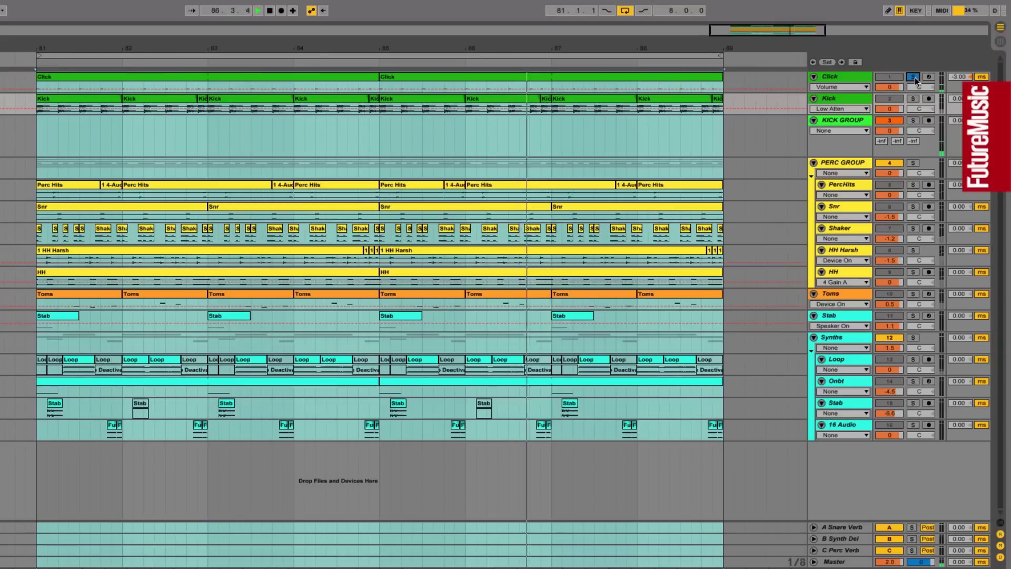
pyautogui.click(913, 122)
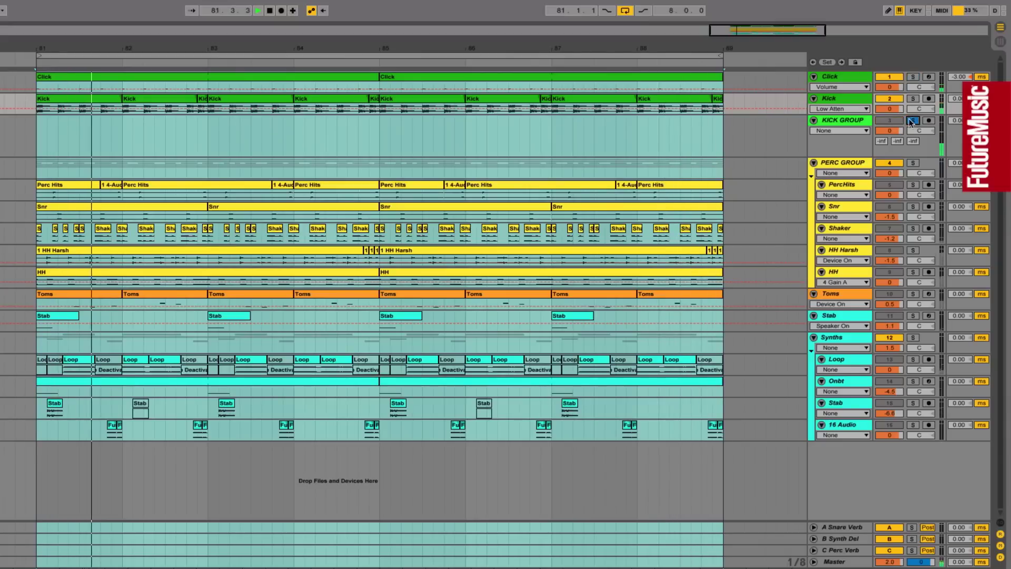
pyautogui.click(843, 121)
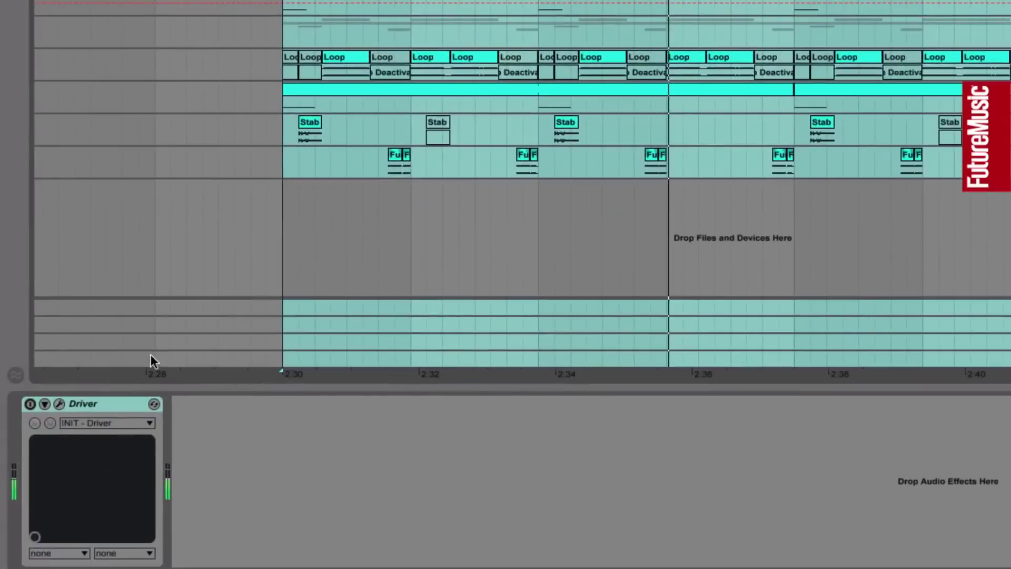
# - Switch on the Driver device on KICK GROUP and open its plugin editor
pyautogui.click(32, 403)
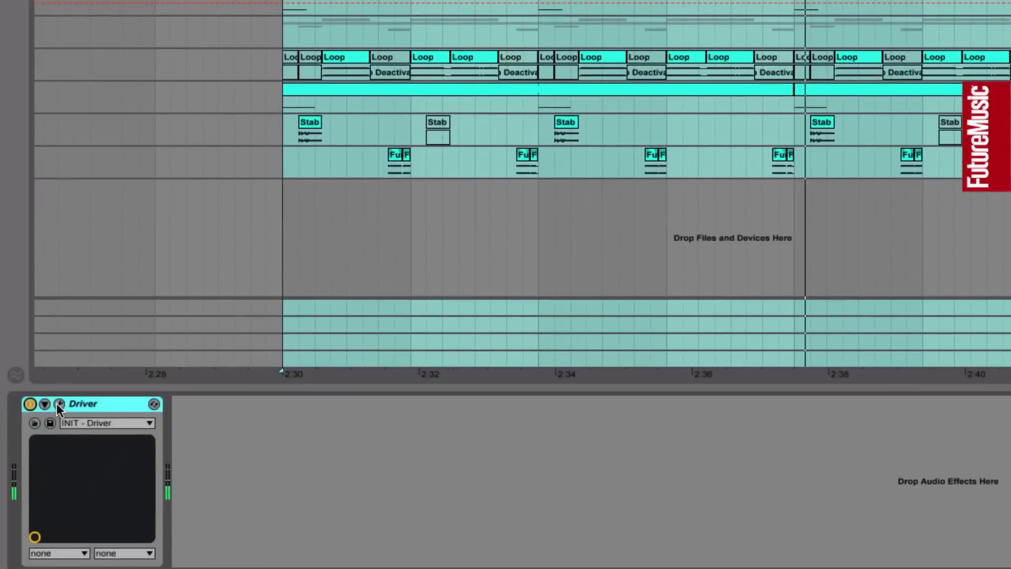
pyautogui.click(59, 403)
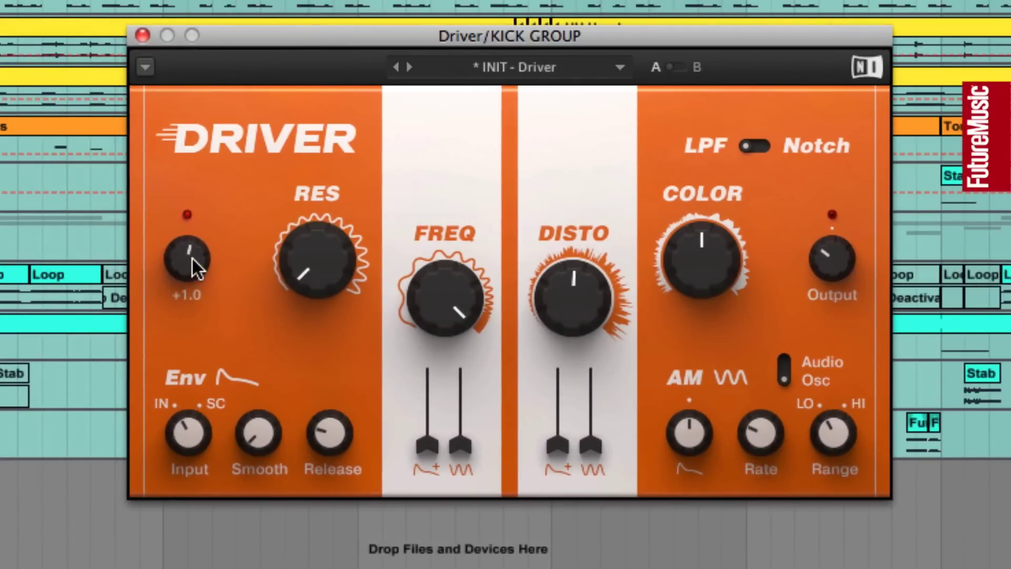
# - Raise Driver's Input knob from +1.0 to about +1.4
pyautogui.moveTo(191, 258)
pyautogui.mouseDown()
pyautogui.moveTo(193, 223)
pyautogui.moveTo(198, 257)
pyautogui.mouseUp()
pyautogui.moveTo(327, 229)
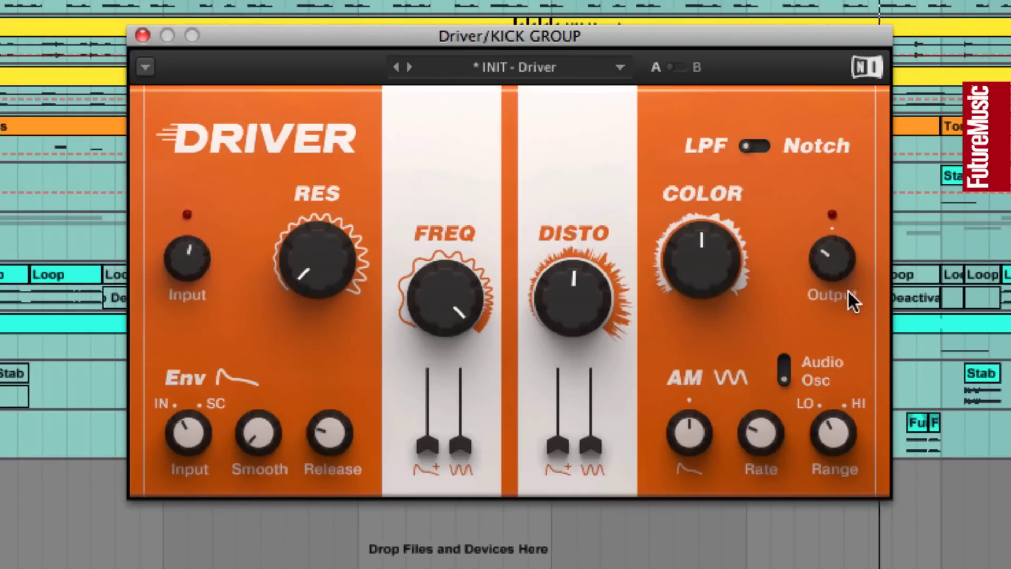
pyautogui.moveTo(847, 245)
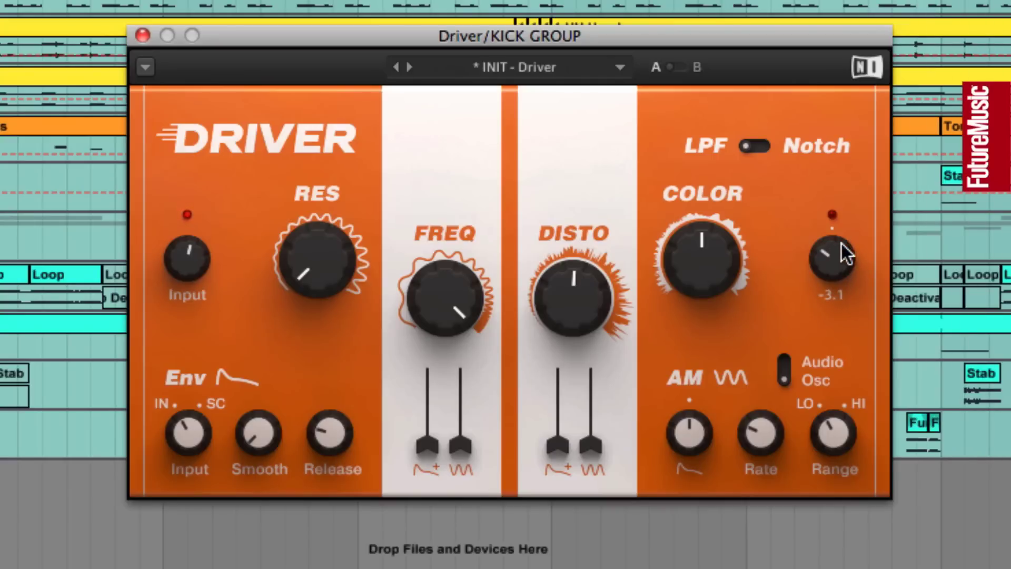
pyautogui.moveTo(462, 321)
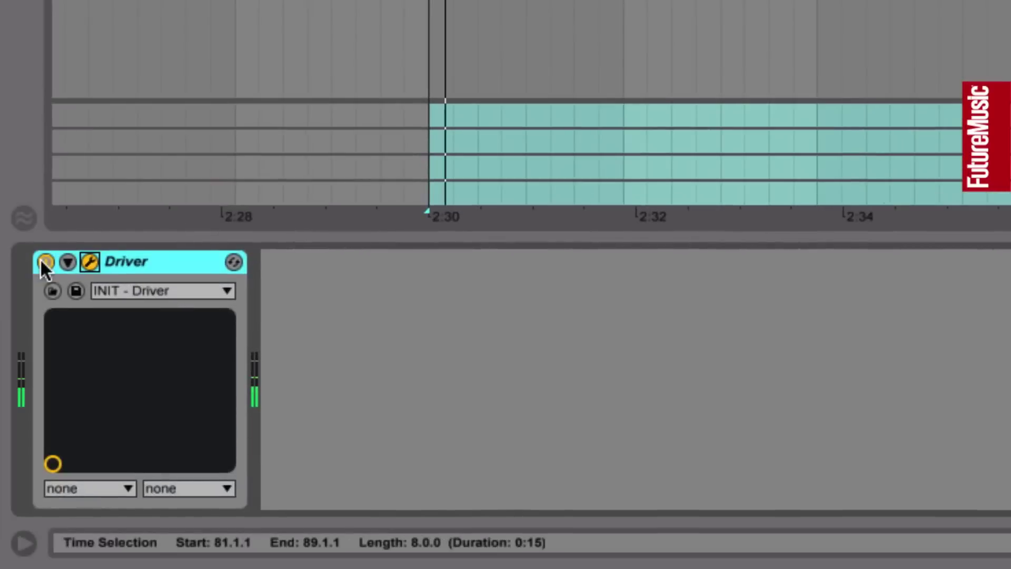
pyautogui.click(45, 262)
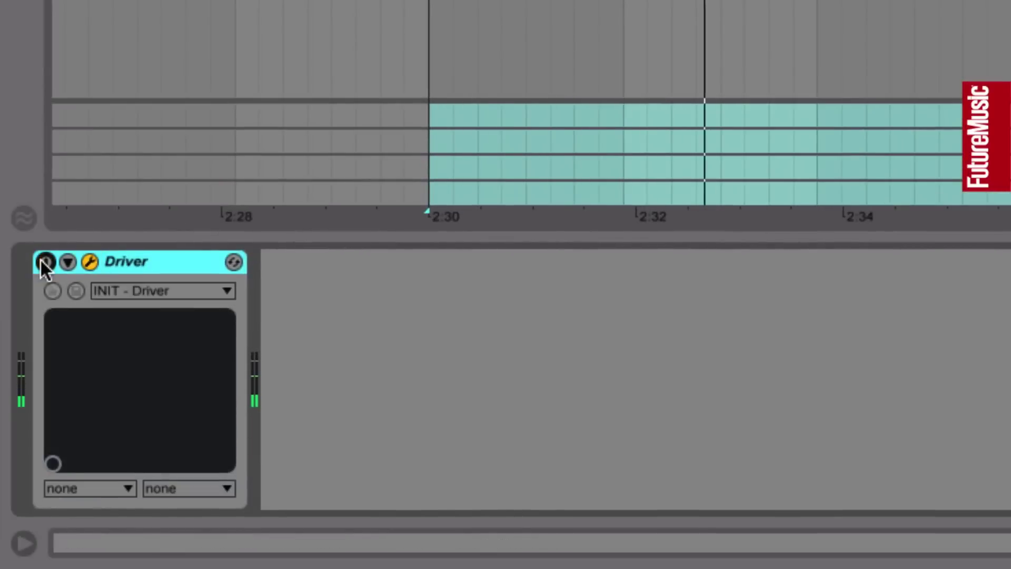
pyautogui.click(45, 262)
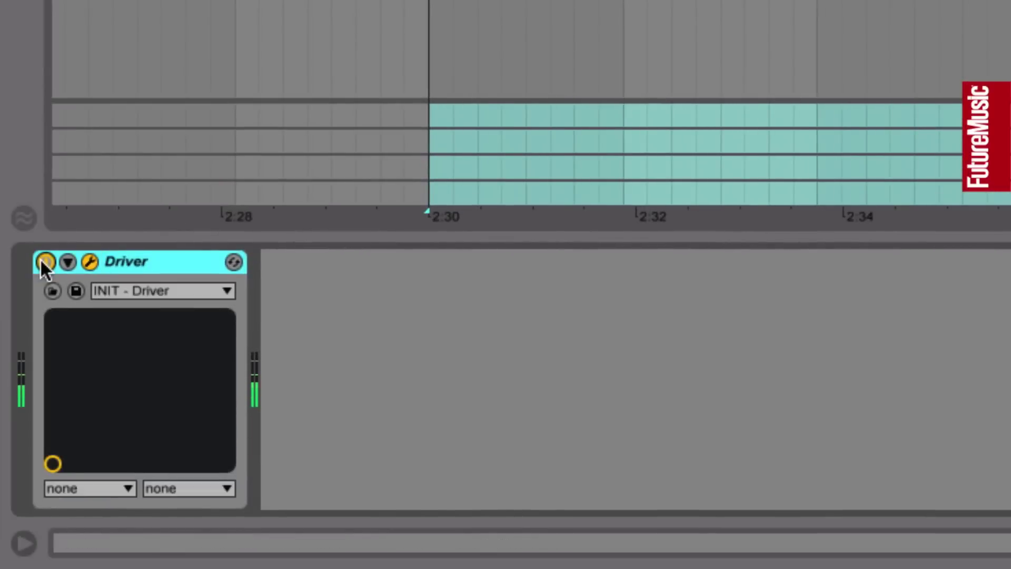
pyautogui.click(44, 262)
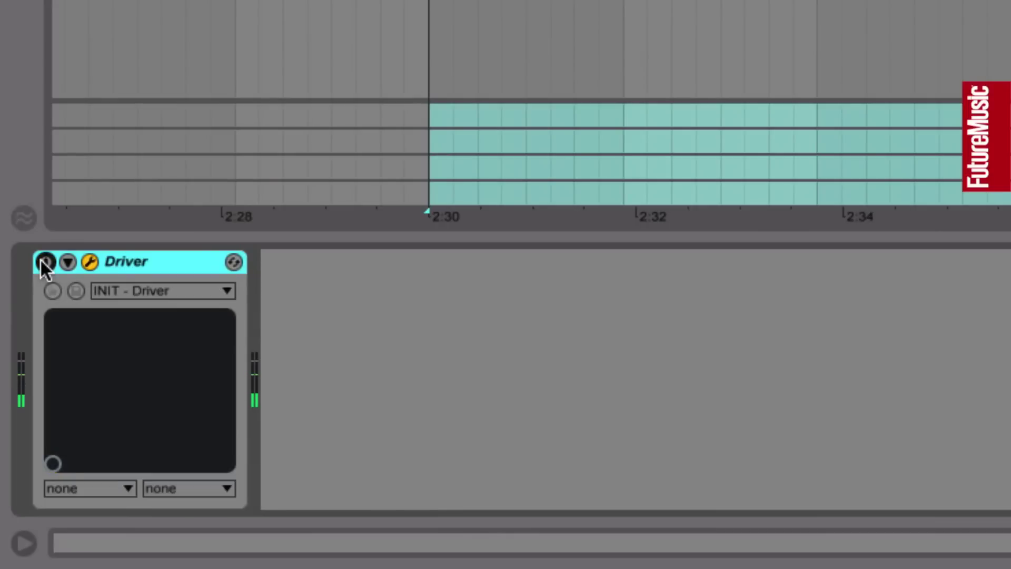
pyautogui.click(41, 260)
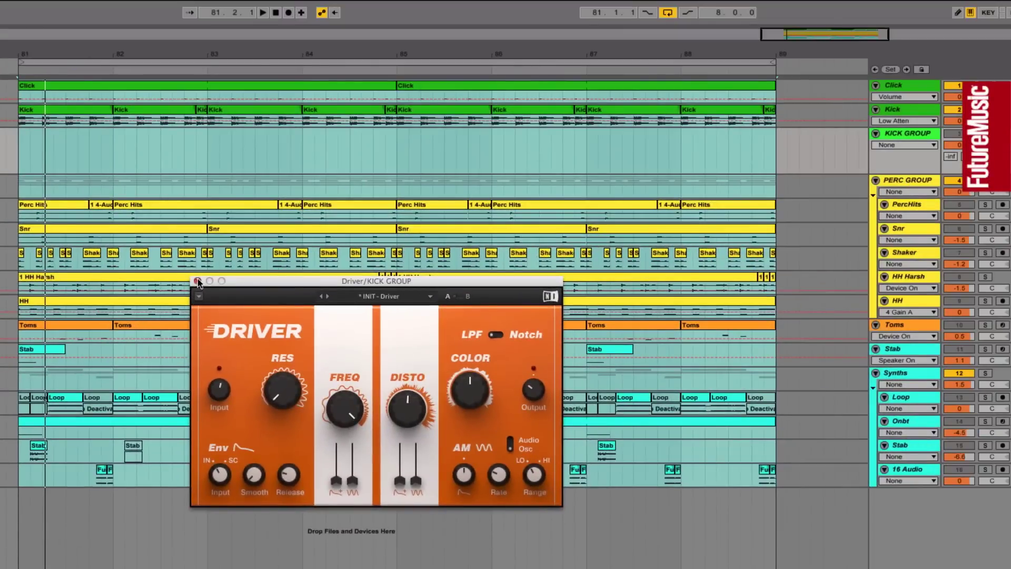
# - Close the Driver window, select and solo the Snr track, and start playback
pyautogui.click(198, 281)
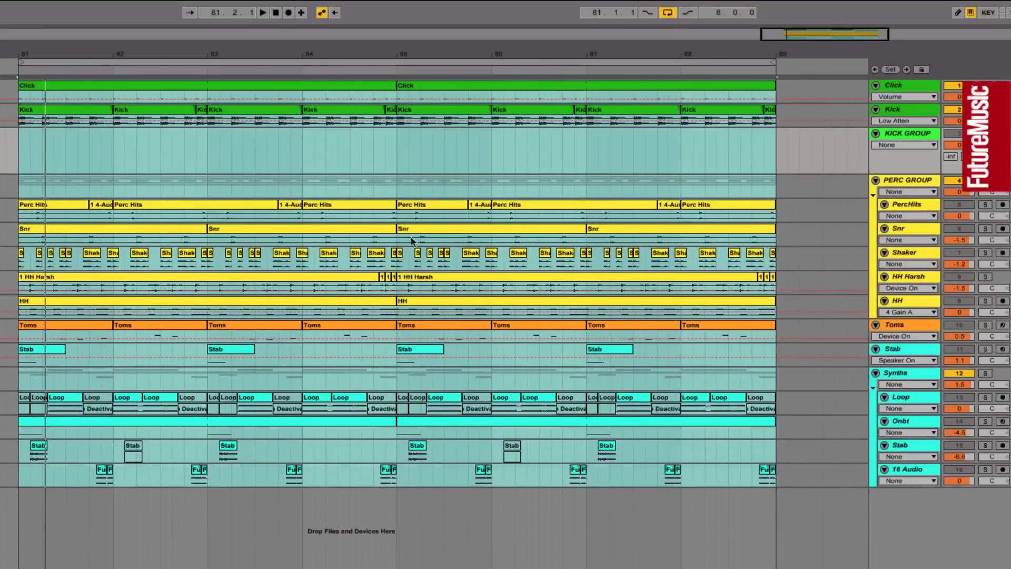
pyautogui.click(906, 229)
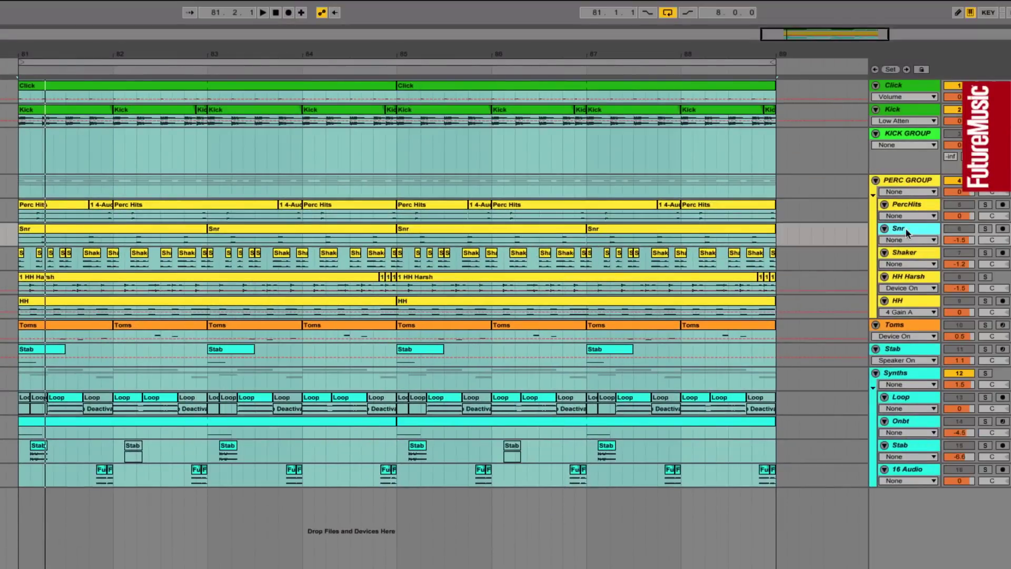
pyautogui.click(983, 227)
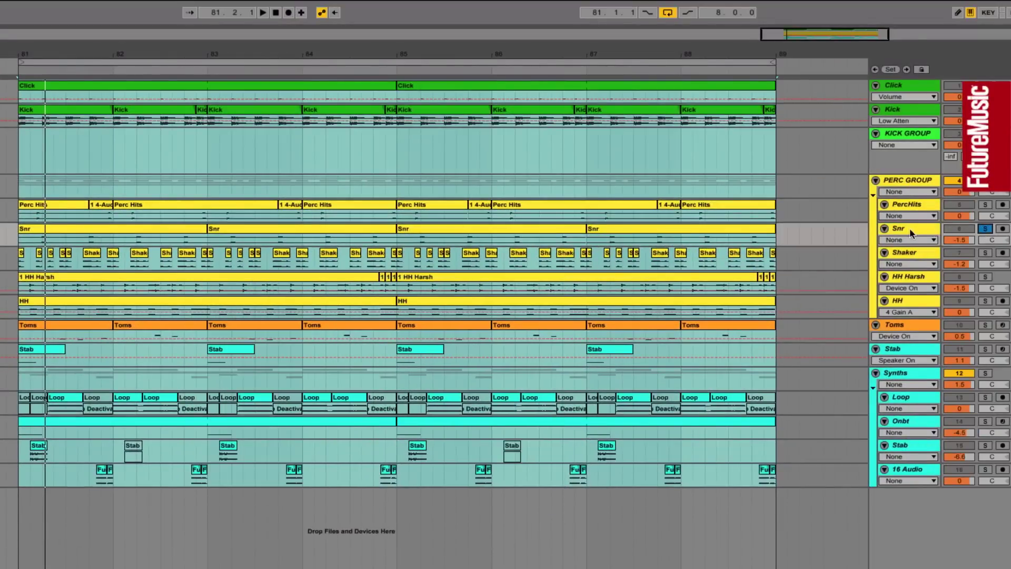
pyautogui.press('space')
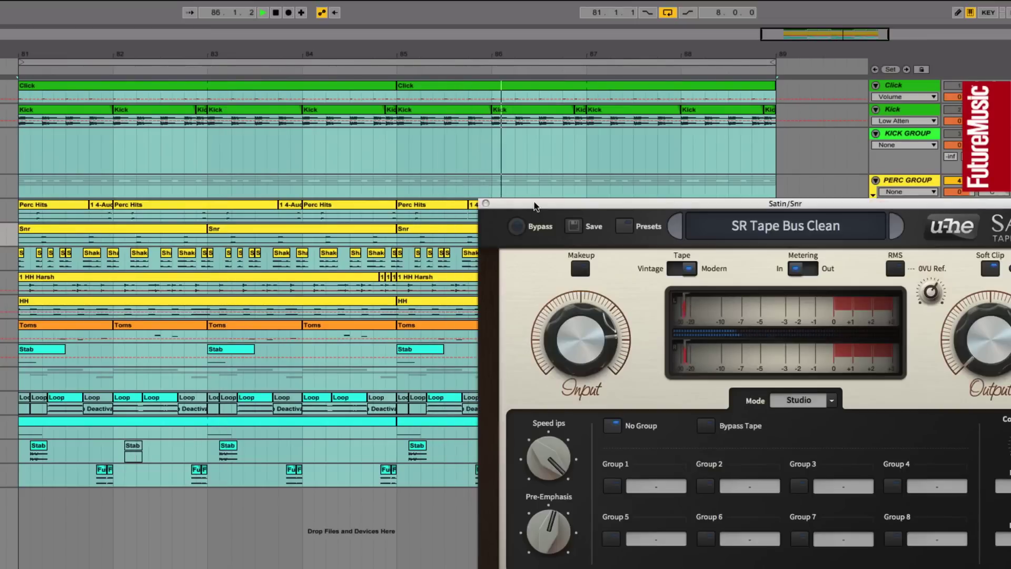
# - Move the Satin window into full view, bypass and re-enable it, then switch to Session view
pyautogui.moveTo(535, 205); pyautogui.dragTo(253, 164)
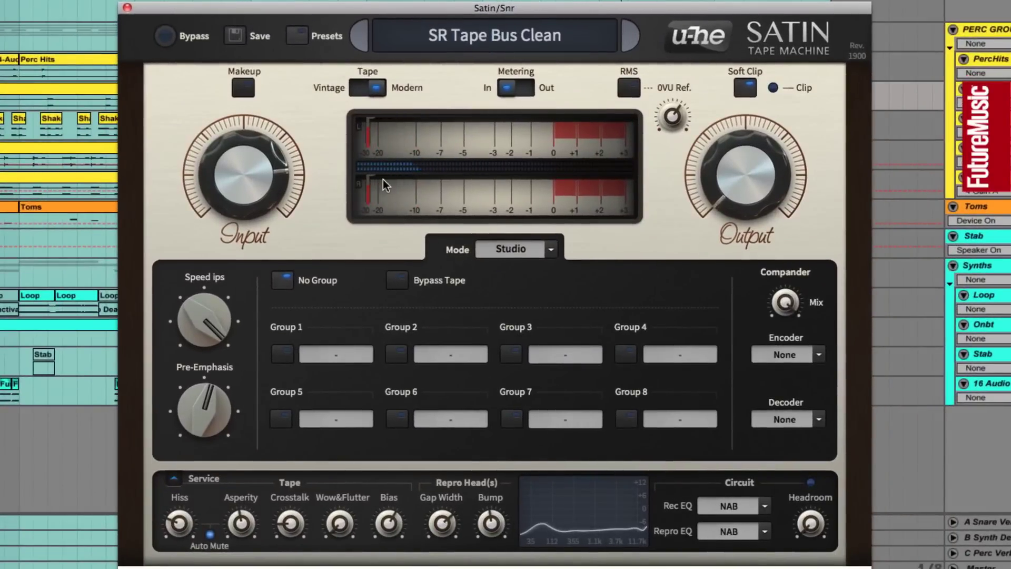
pyautogui.click(166, 37)
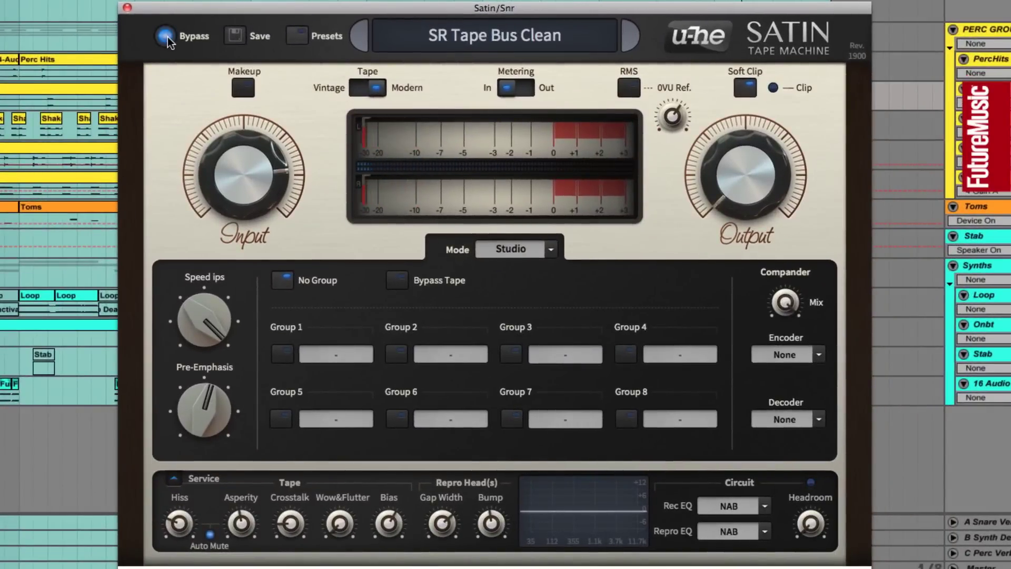
pyautogui.click(166, 36)
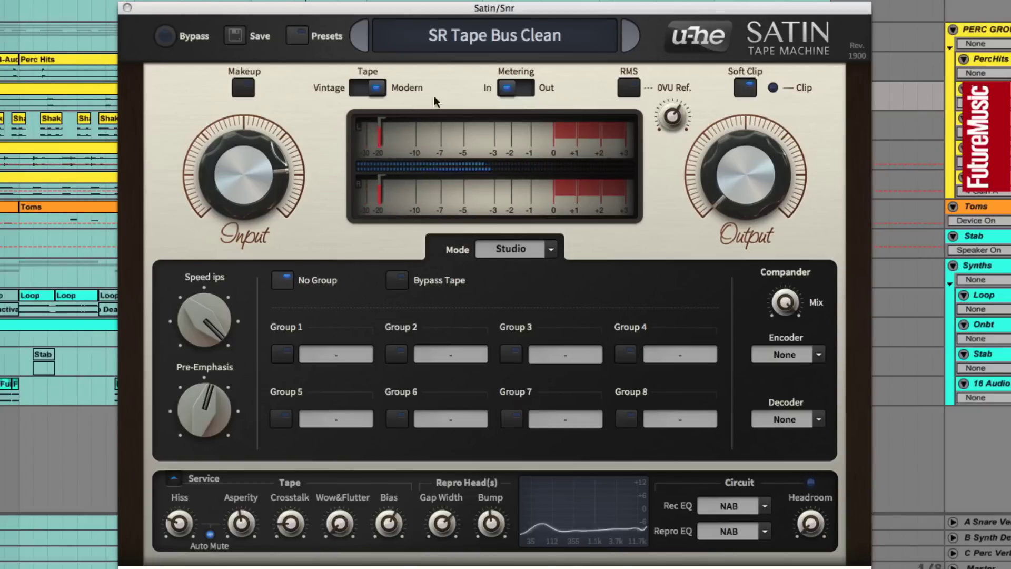
pyautogui.press('Tab')
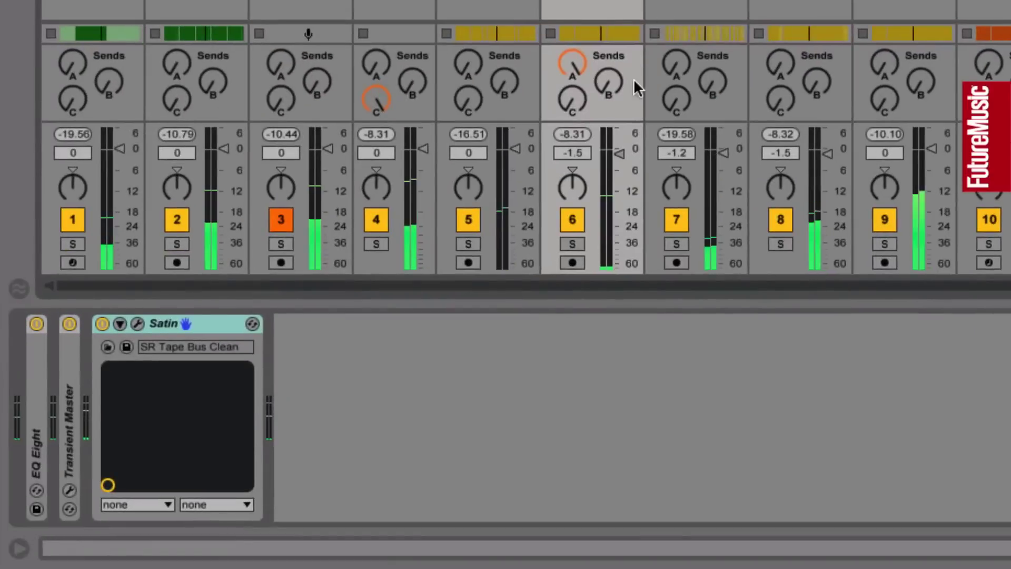
# - Switch Satin off and back on, resetting track 6's peak meter, then return to Arrangement view
pyautogui.click(100, 322)
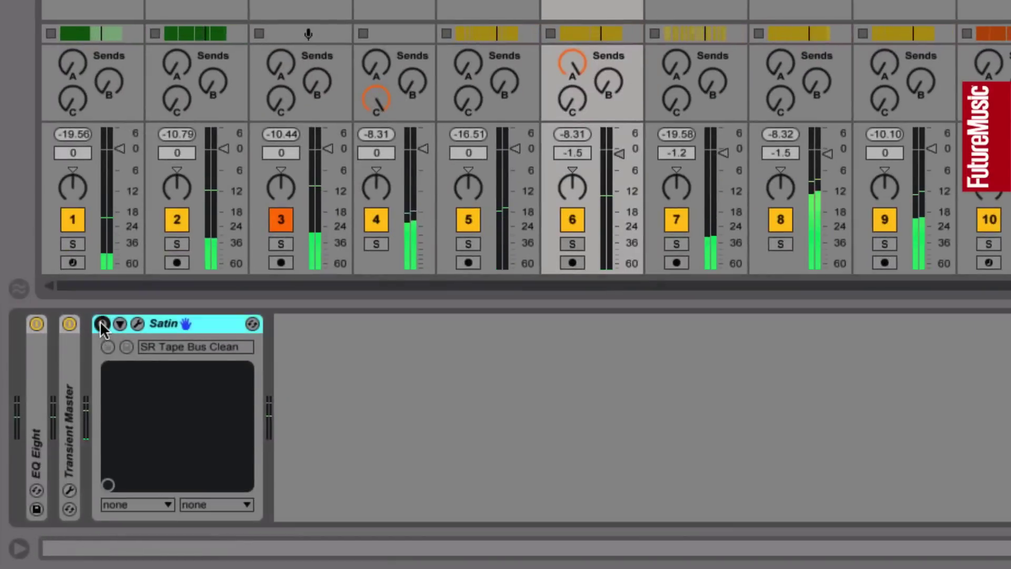
pyautogui.click(573, 133)
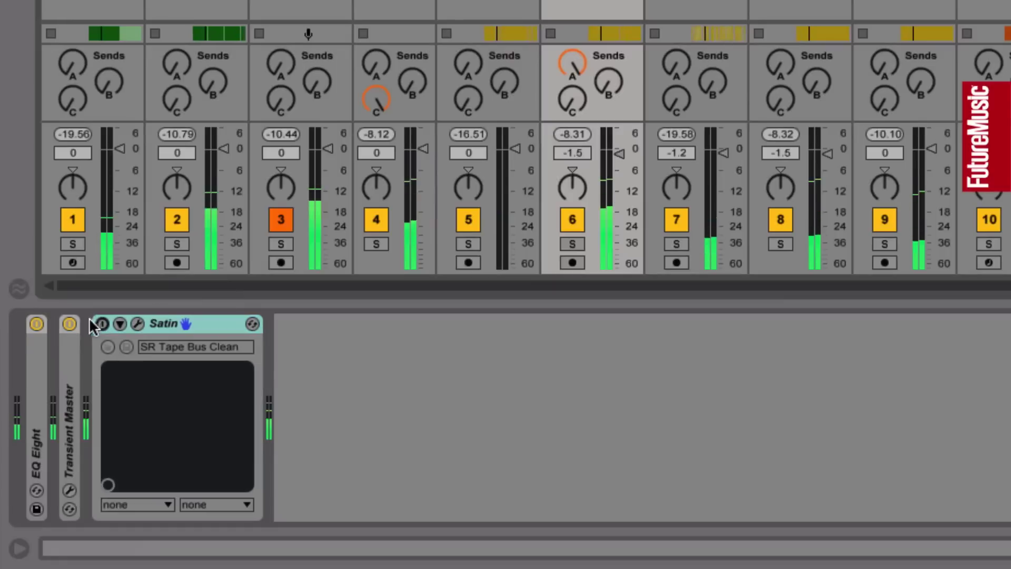
pyautogui.click(102, 324)
pyautogui.click(574, 135)
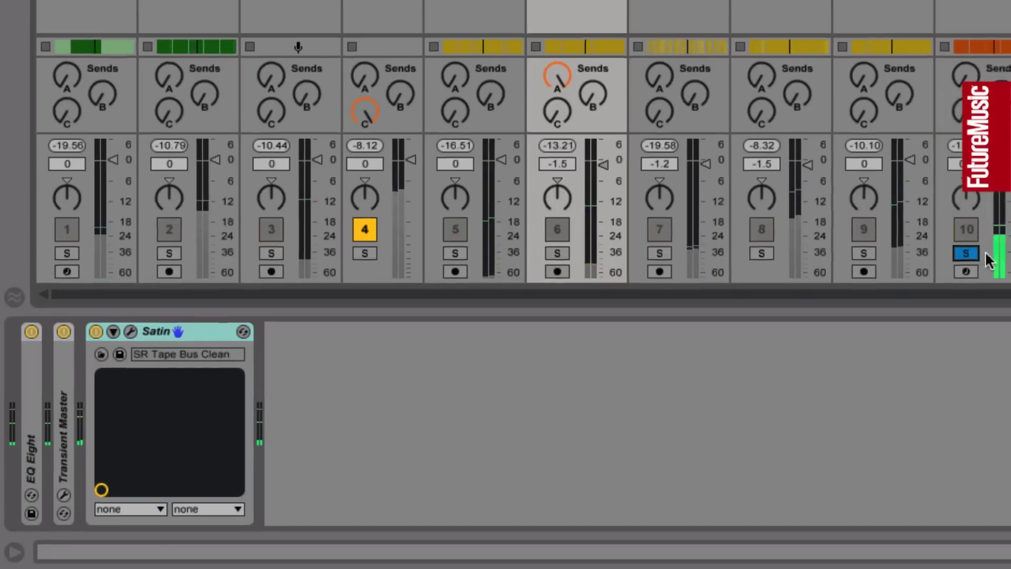
pyautogui.press('Tab')
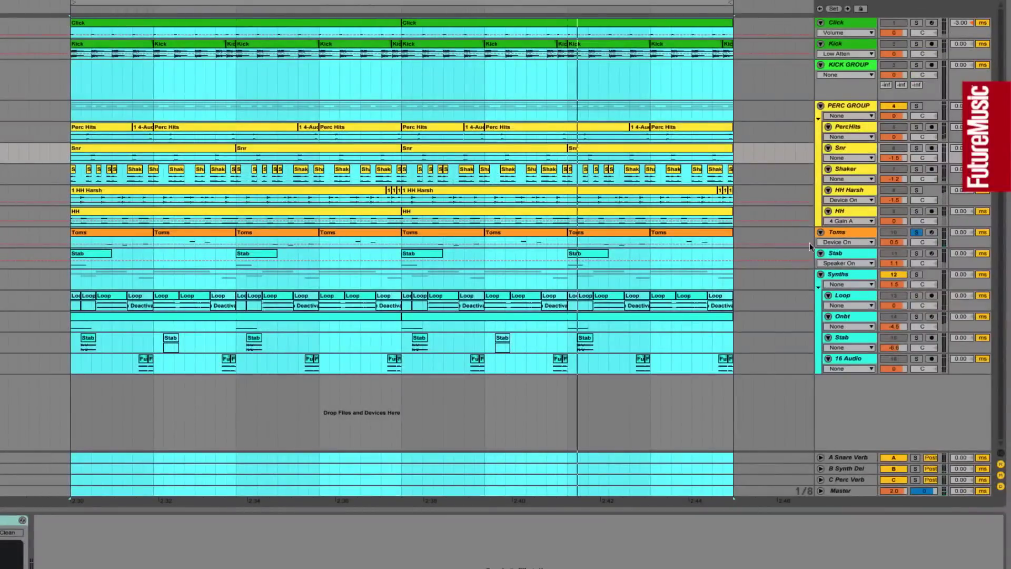
# - Select the Toms track and open its FabFilter Saturn window, centred on screen
pyautogui.click(833, 233)
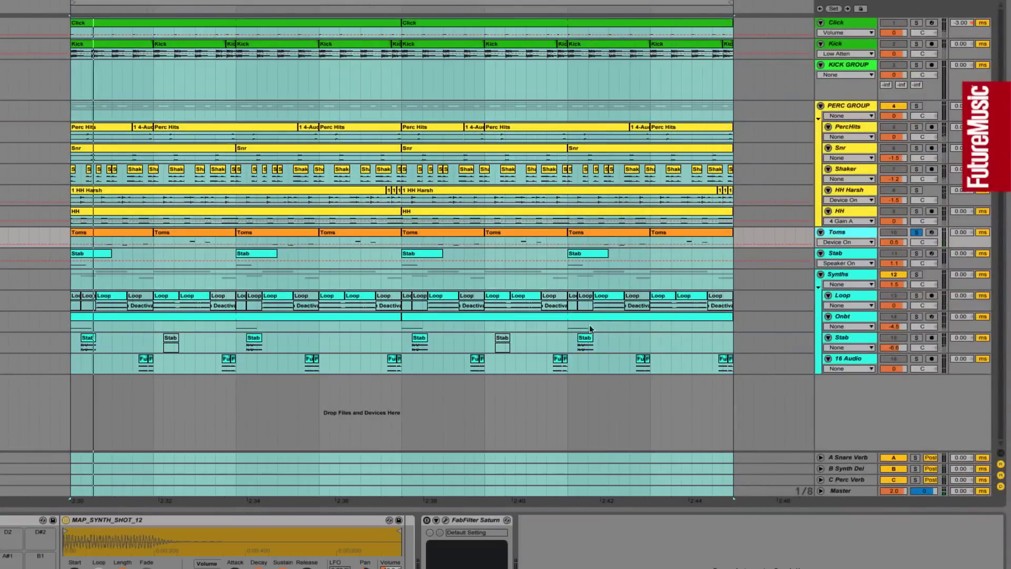
pyautogui.click(437, 522)
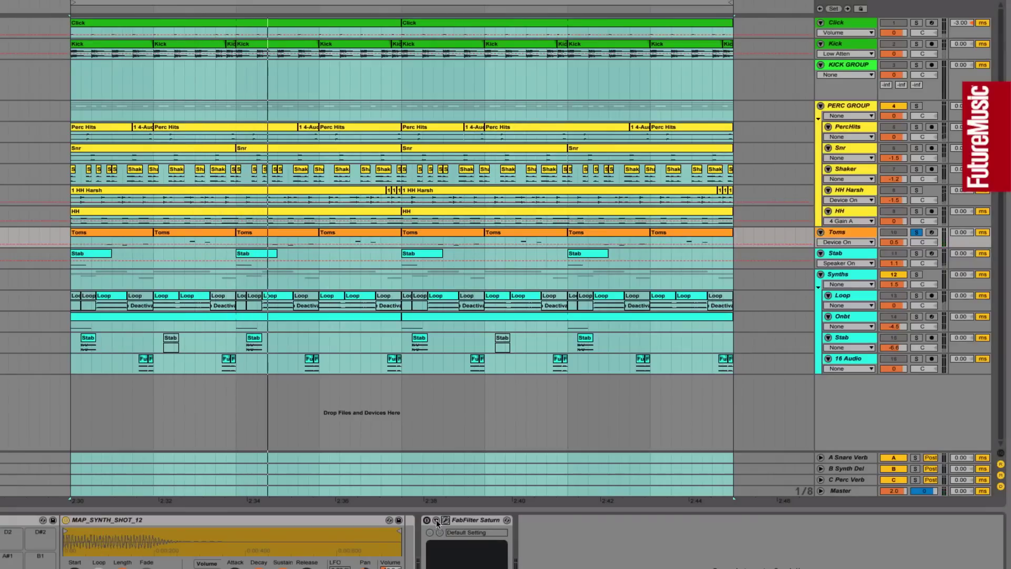
pyautogui.click(427, 520)
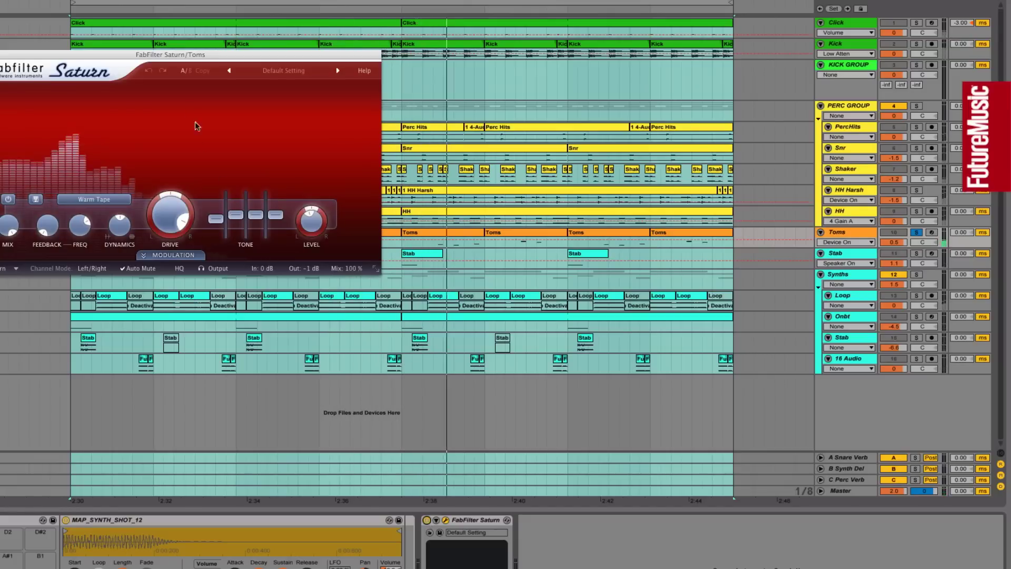
pyautogui.moveTo(169, 59); pyautogui.dragTo(410, 176)
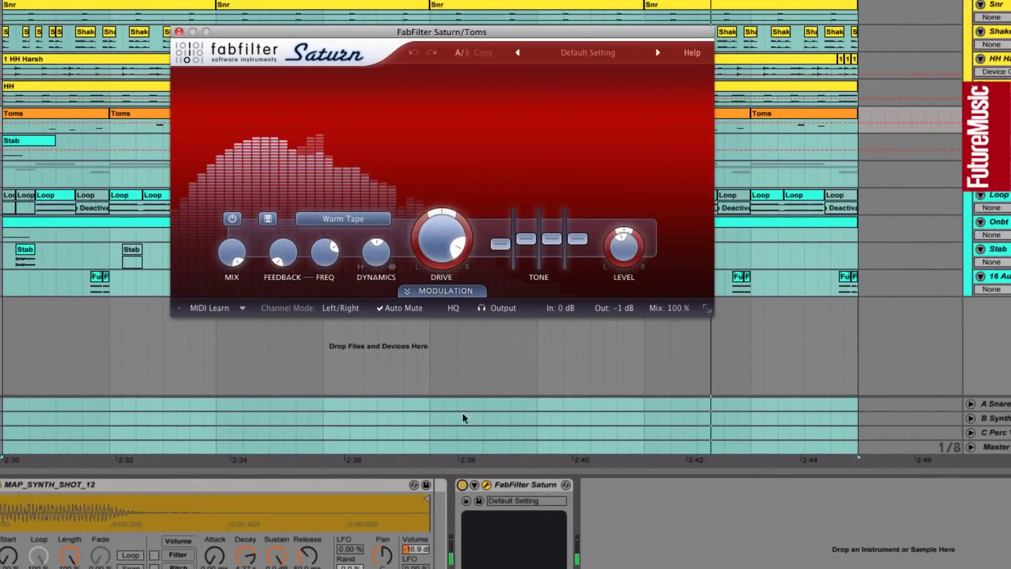
# - Adjust Saturn's Drive, bypass it to hear the dry toms, and close its window
pyautogui.click(445, 249)
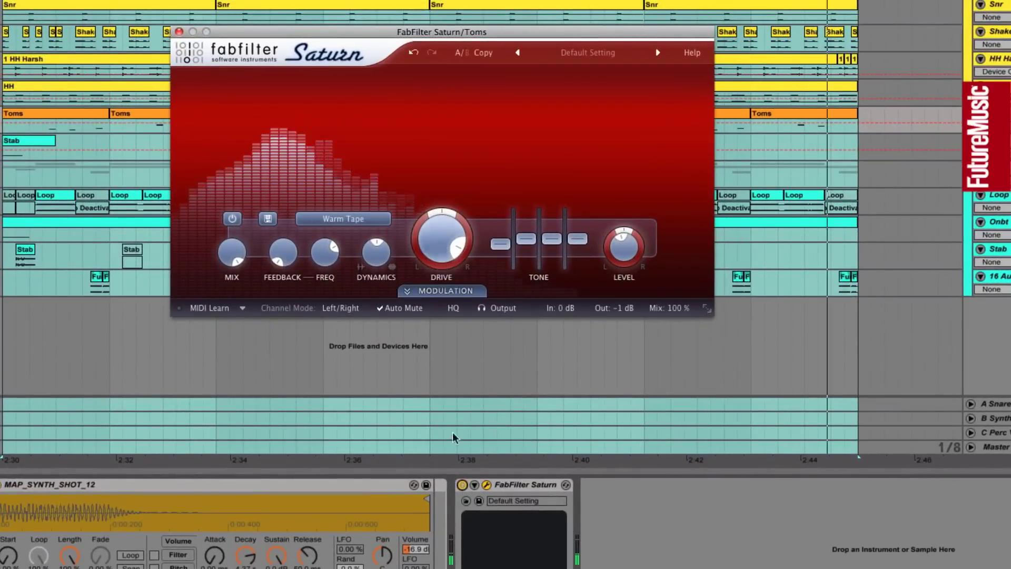
pyautogui.click(463, 485)
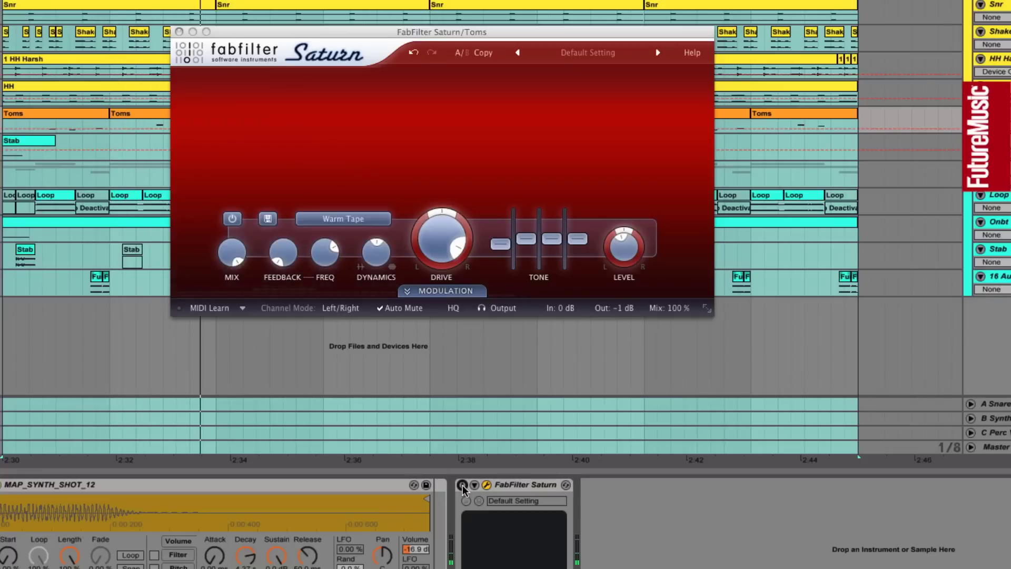
pyautogui.click(179, 32)
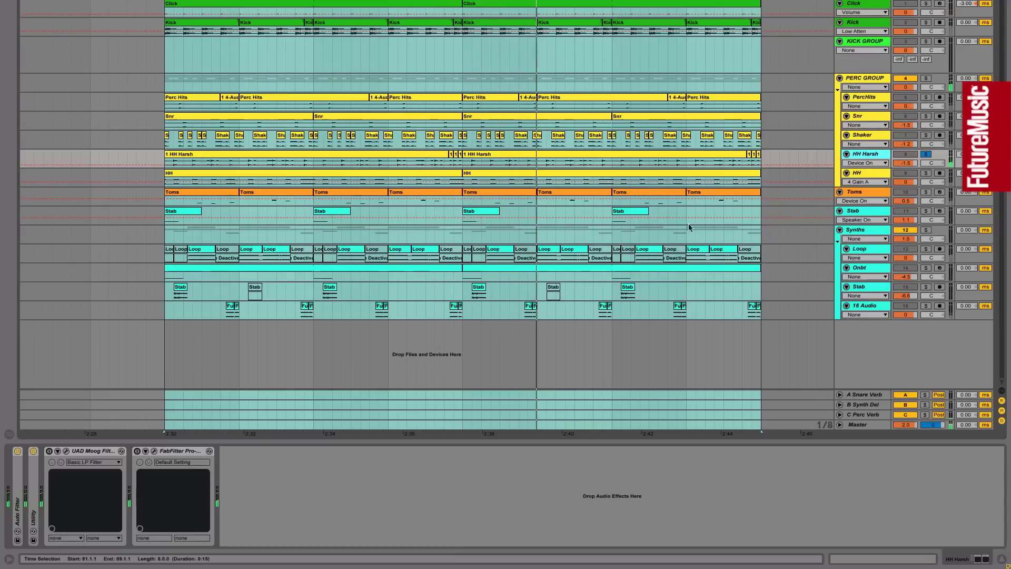
# - Open the UAD Moog Filter window on HH Harsh and switch it off and on twice
pyautogui.click(66, 451)
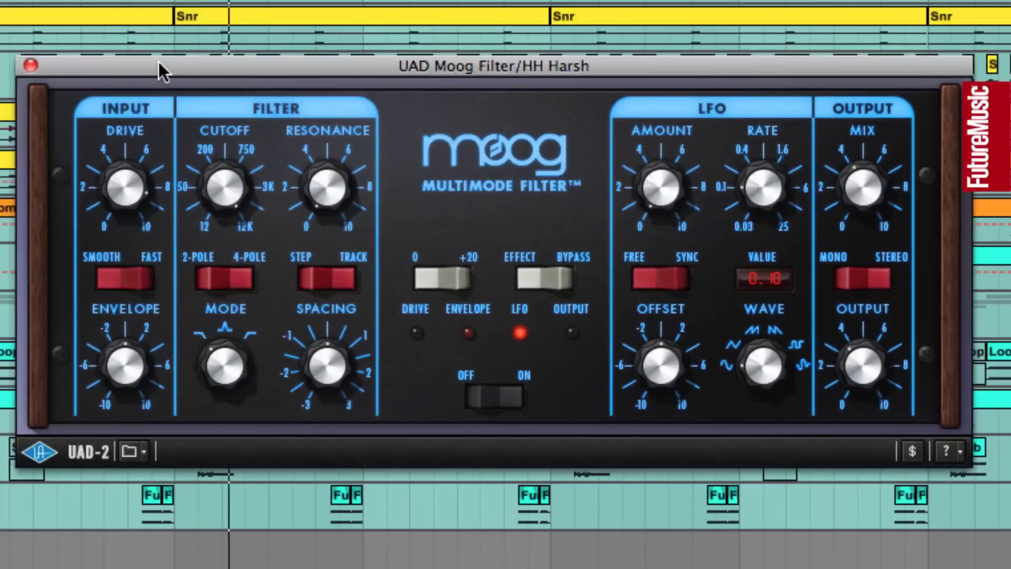
pyautogui.click(477, 394)
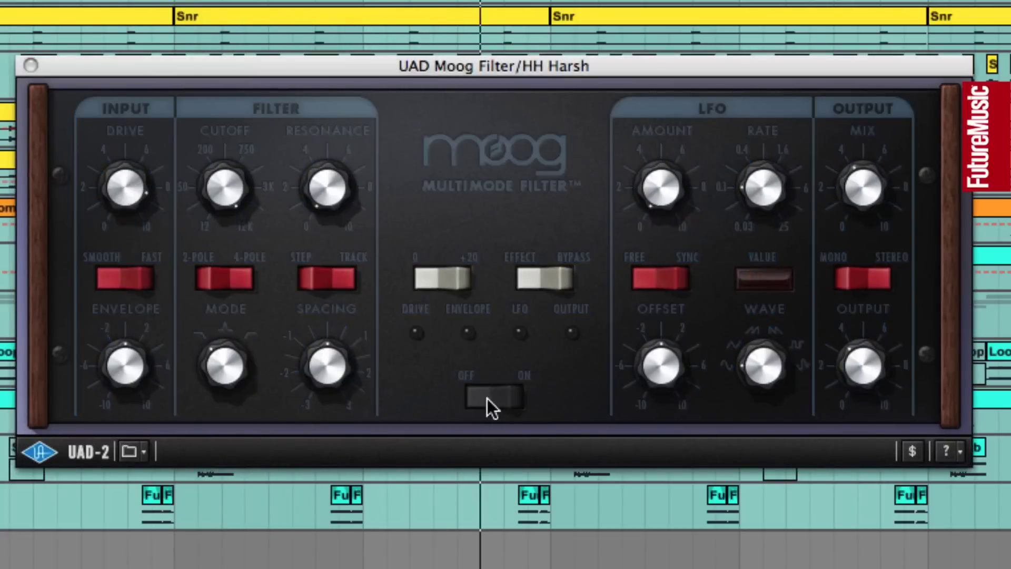
pyautogui.click(523, 397)
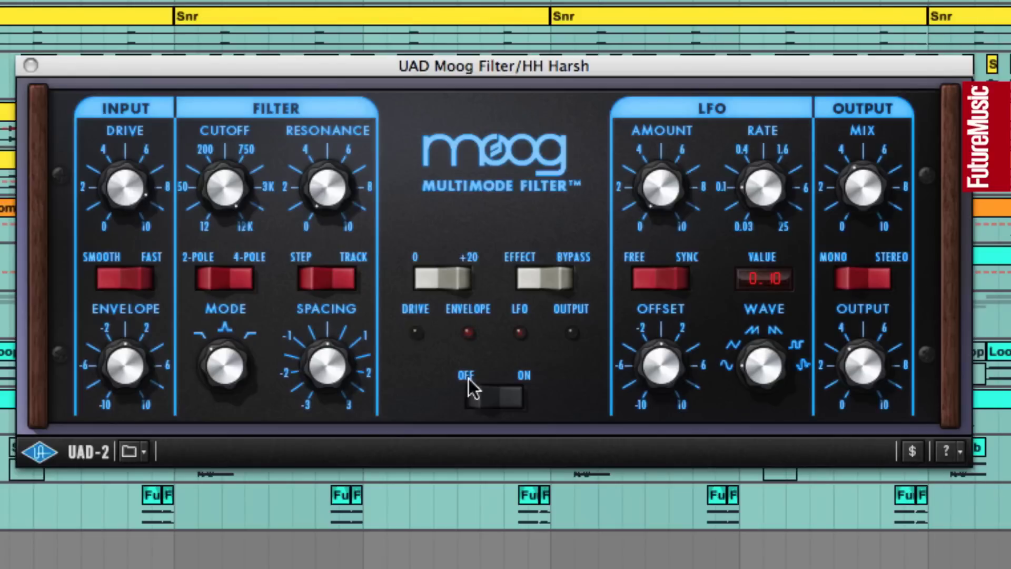
pyautogui.click(517, 404)
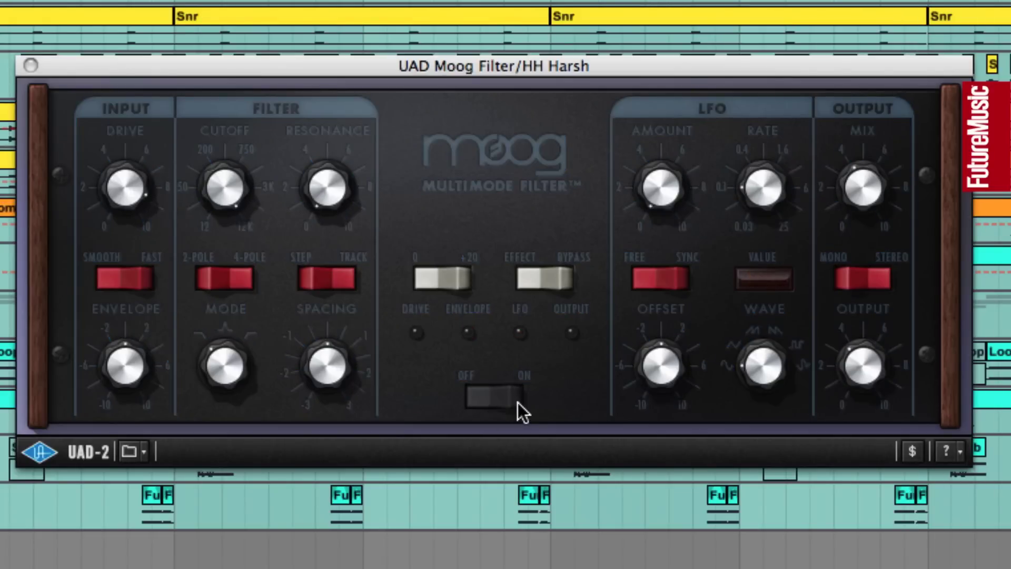
pyautogui.click(518, 403)
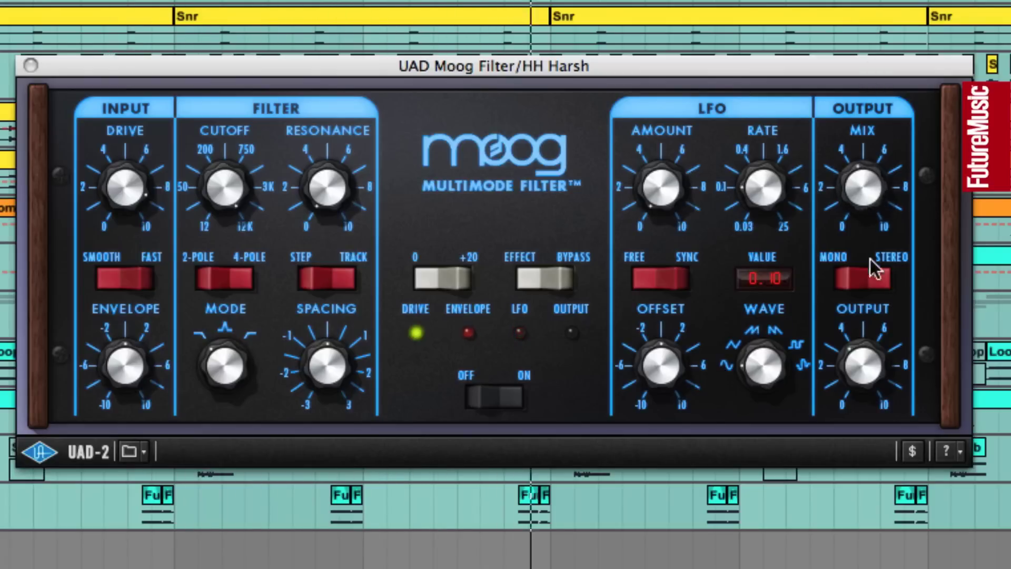
# - Raise the Moog filter's wet mix slightly, compare it off and on twice, leaving it on
pyautogui.moveTo(867, 219); pyautogui.dragTo(863, 190)
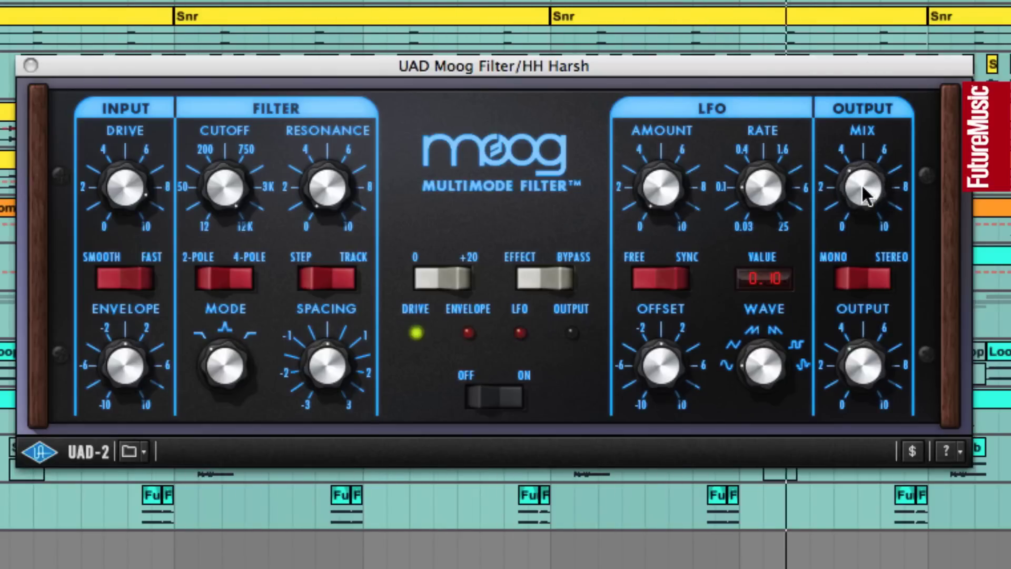
pyautogui.click(480, 390)
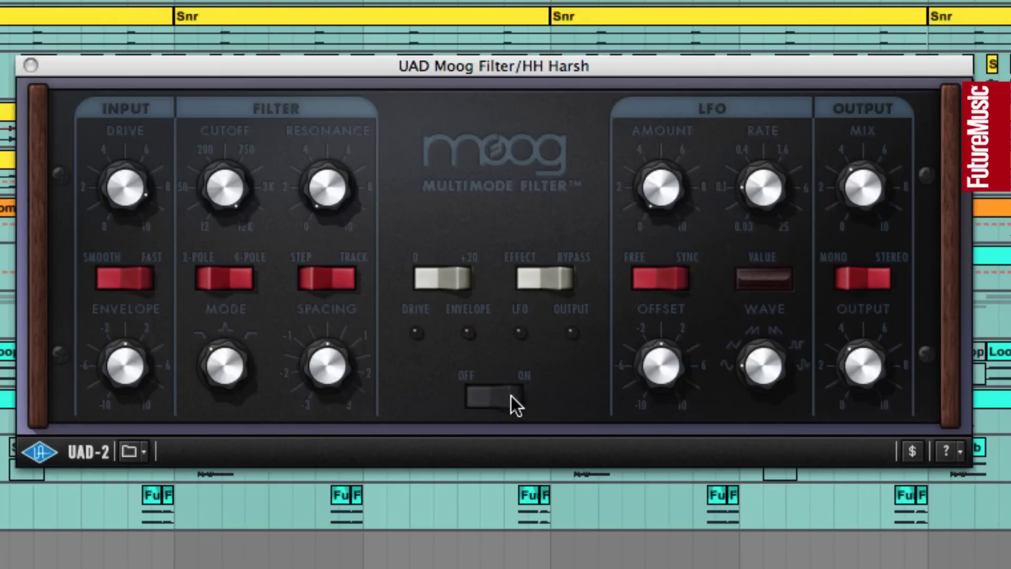
pyautogui.click(511, 396)
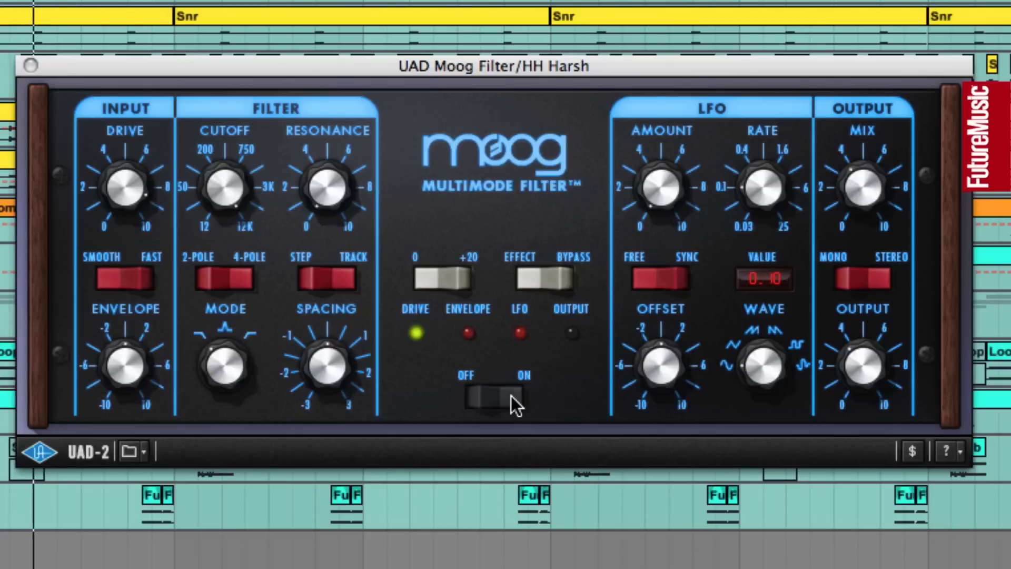
pyautogui.click(479, 397)
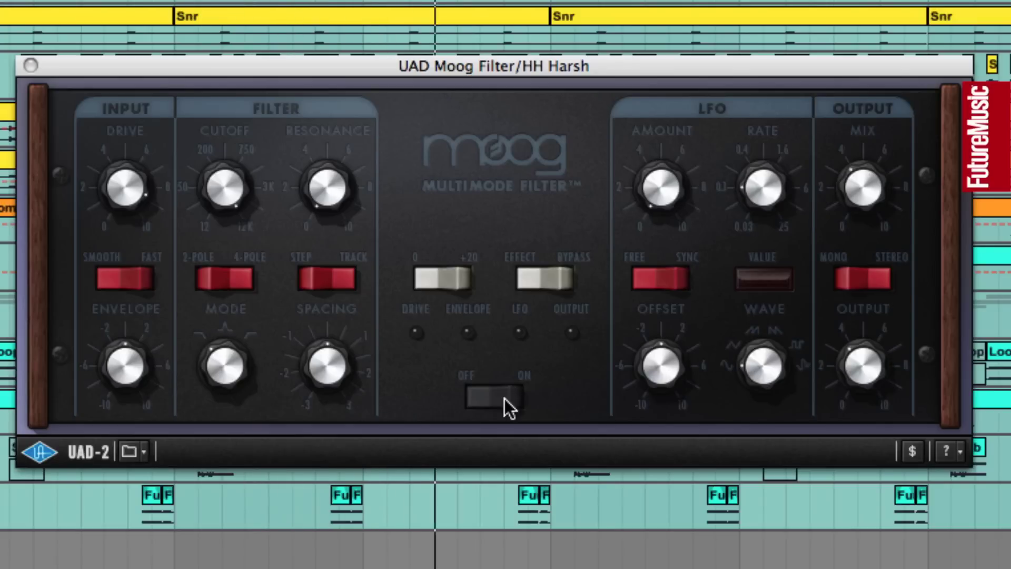
pyautogui.click(505, 398)
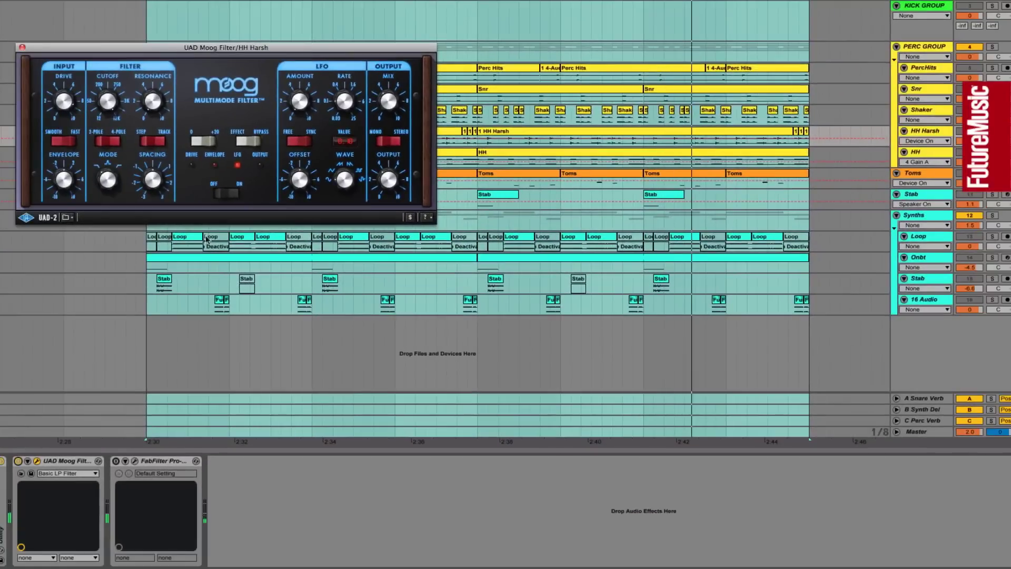
# - Open the FabFilter Pro-Q 2 window fully on screen and switch the equaliser on
pyautogui.click(164, 462)
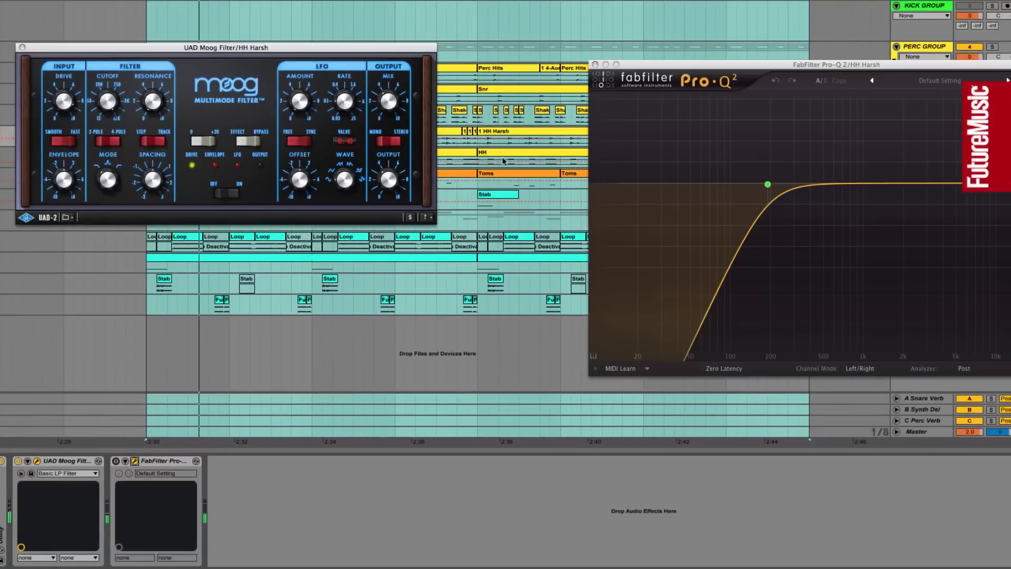
pyautogui.moveTo(637, 70); pyautogui.dragTo(529, 36)
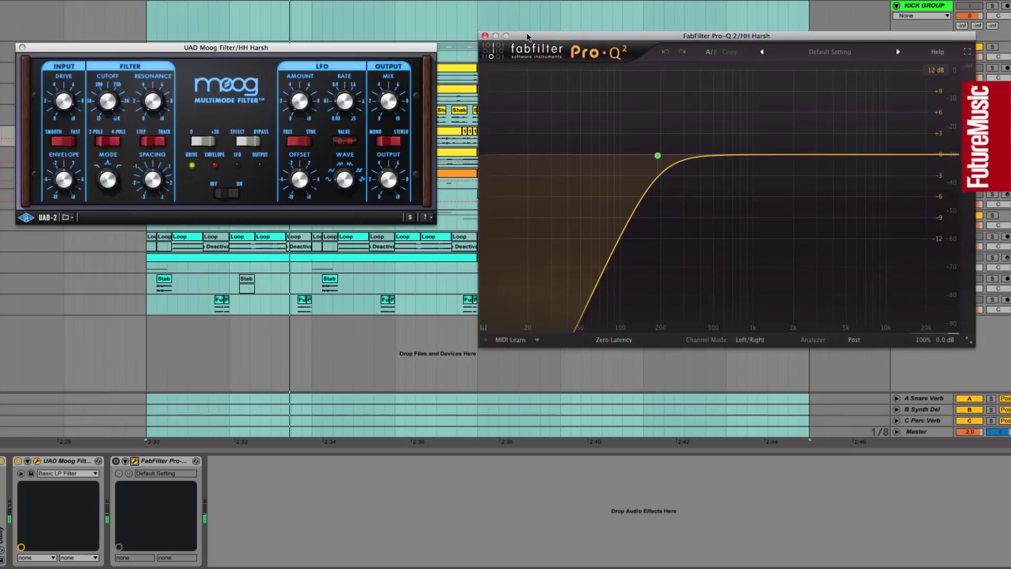
pyautogui.click(116, 461)
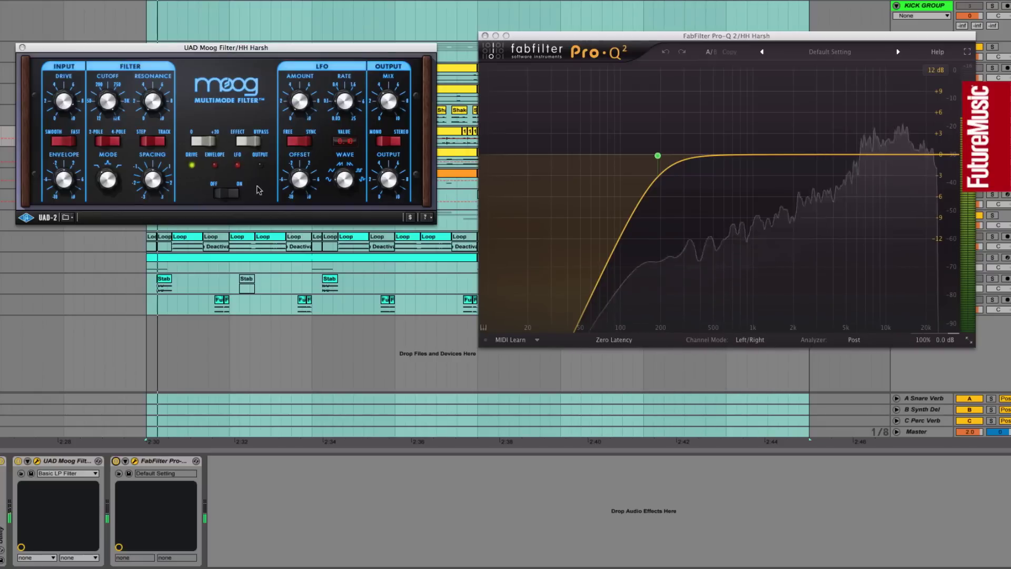
# - Compare the hi-hat with the Moog filter off and on twice, leave it on, and close Pro-Q 2
pyautogui.click(224, 194)
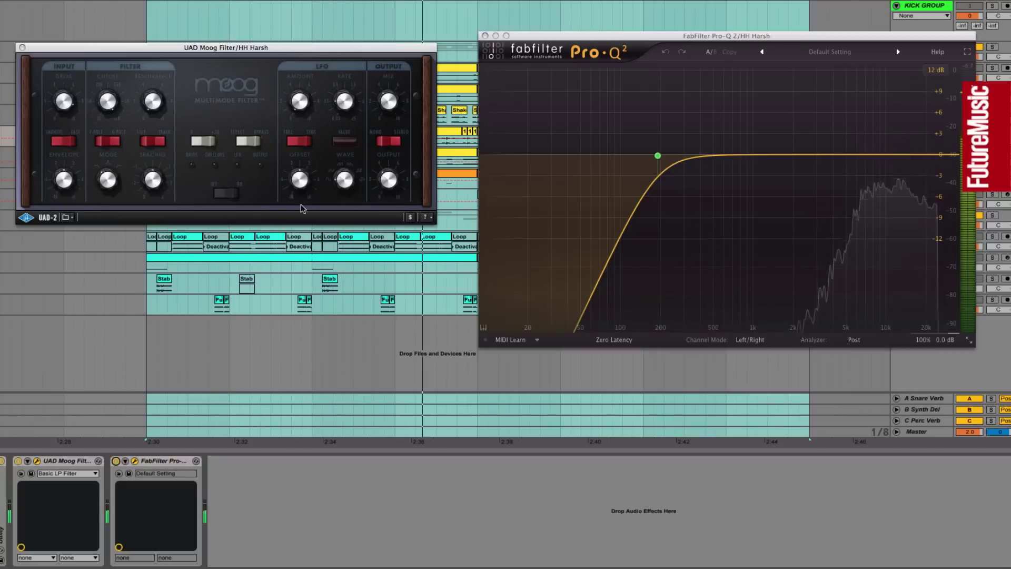
pyautogui.click(226, 195)
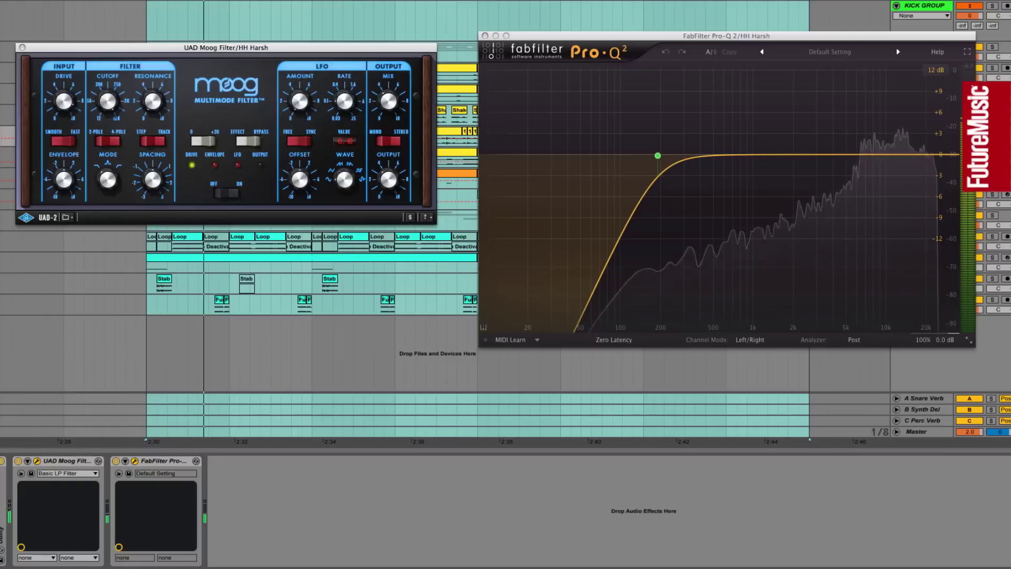
pyautogui.click(232, 196)
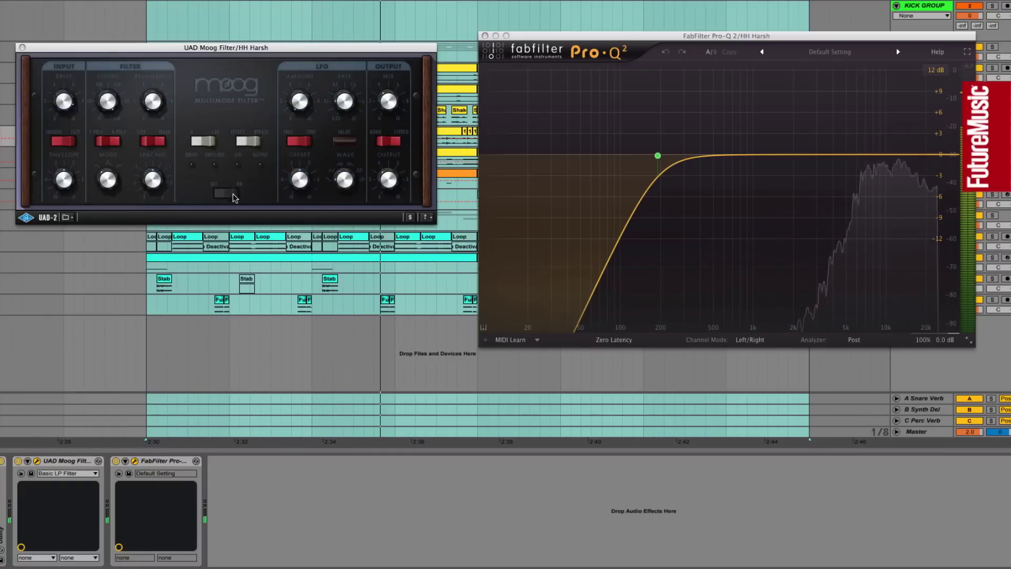
pyautogui.click(232, 194)
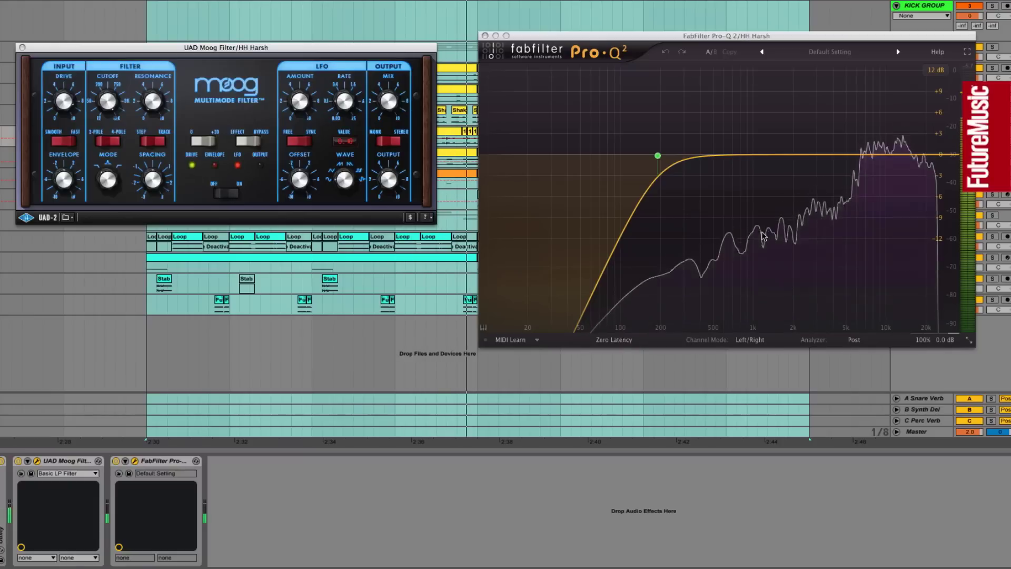
pyautogui.click(485, 36)
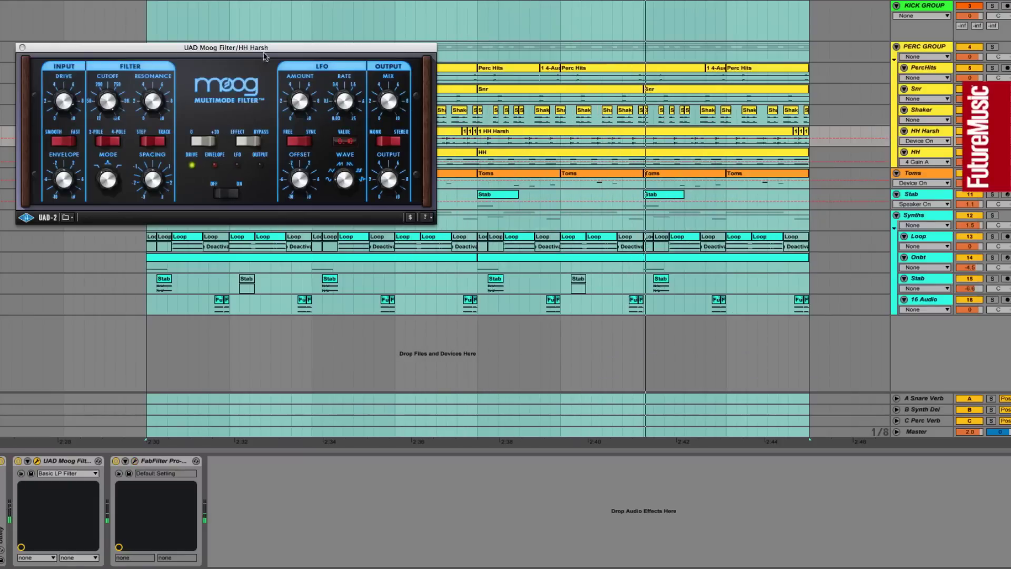
# - Close the Moog filter window, select the PERC GROUP bus and start playback
pyautogui.click(22, 47)
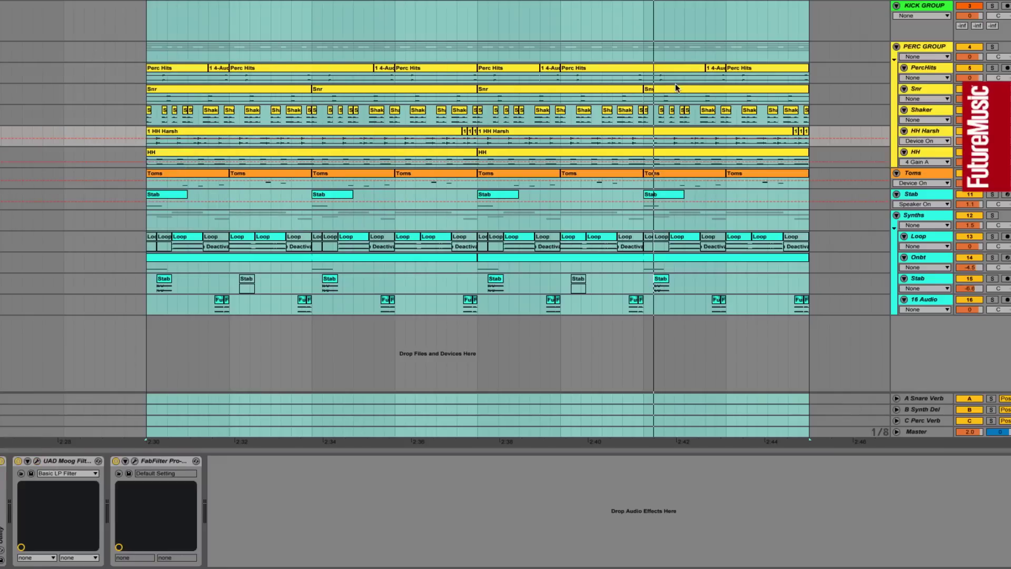
pyautogui.click(923, 51)
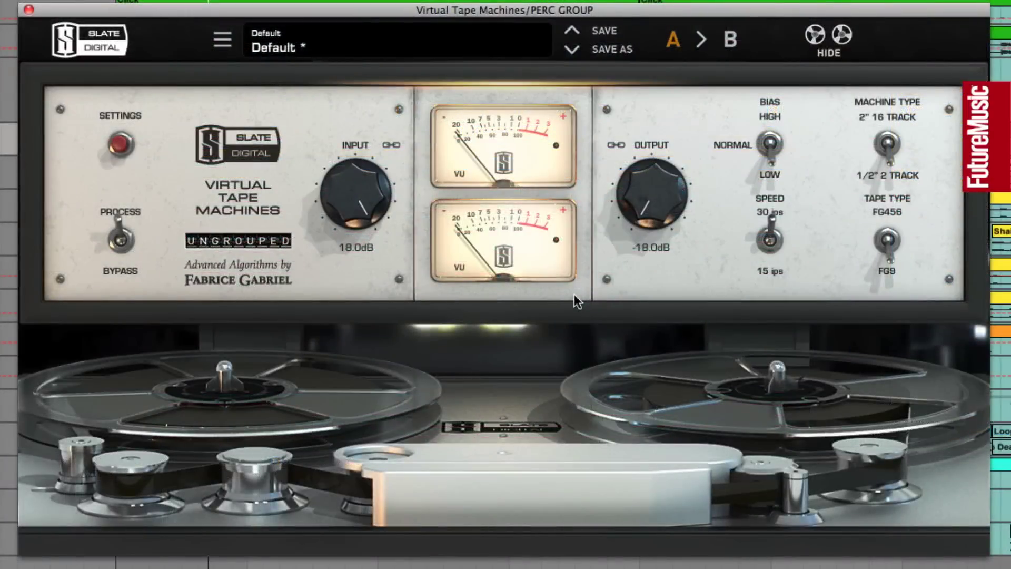
pyautogui.press('space')
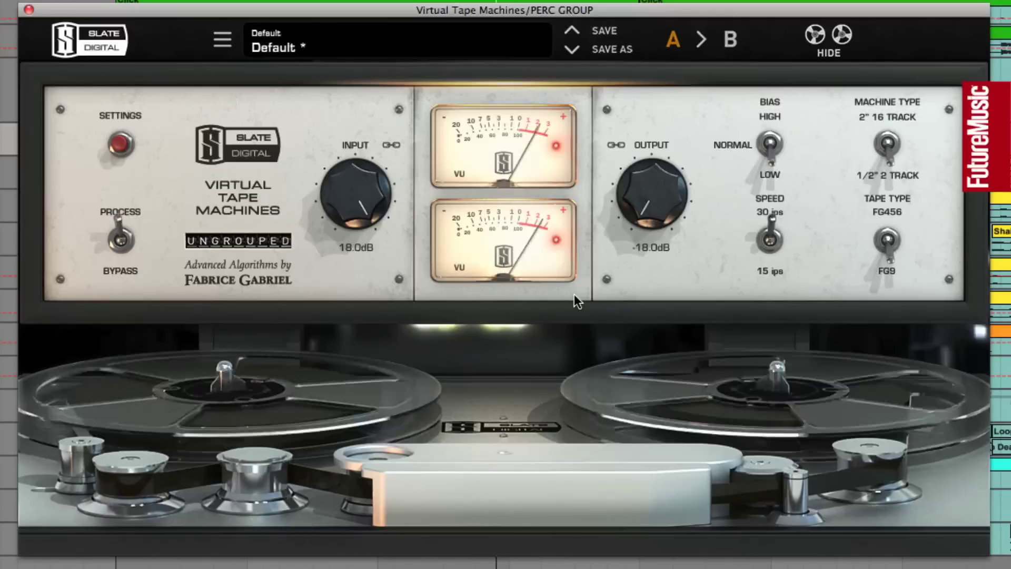
# - A/B PERC GROUP's Virtual Tape Machines bypassed versus processed twice, leaving processing on
pyautogui.click(124, 239)
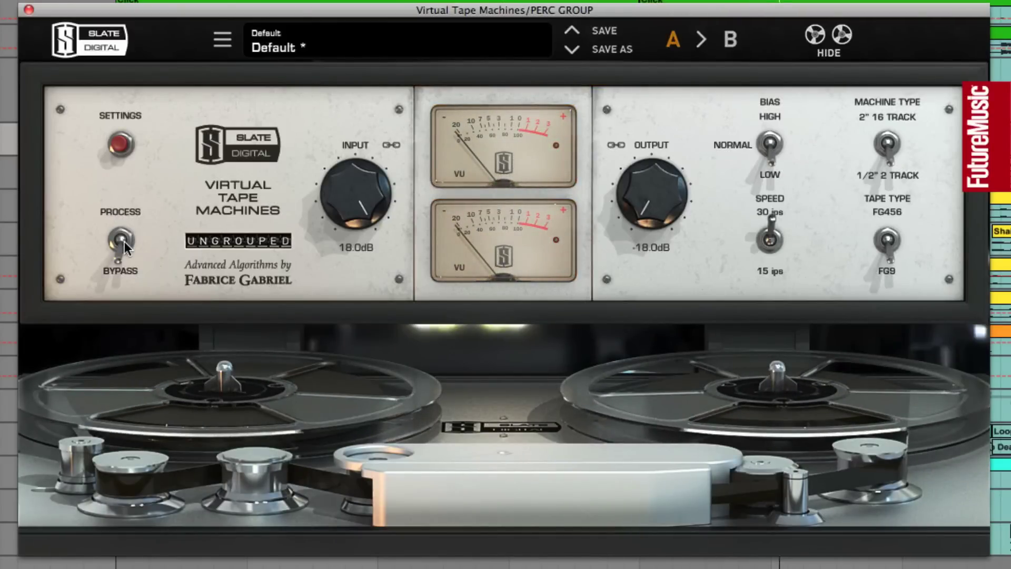
pyautogui.click(124, 240)
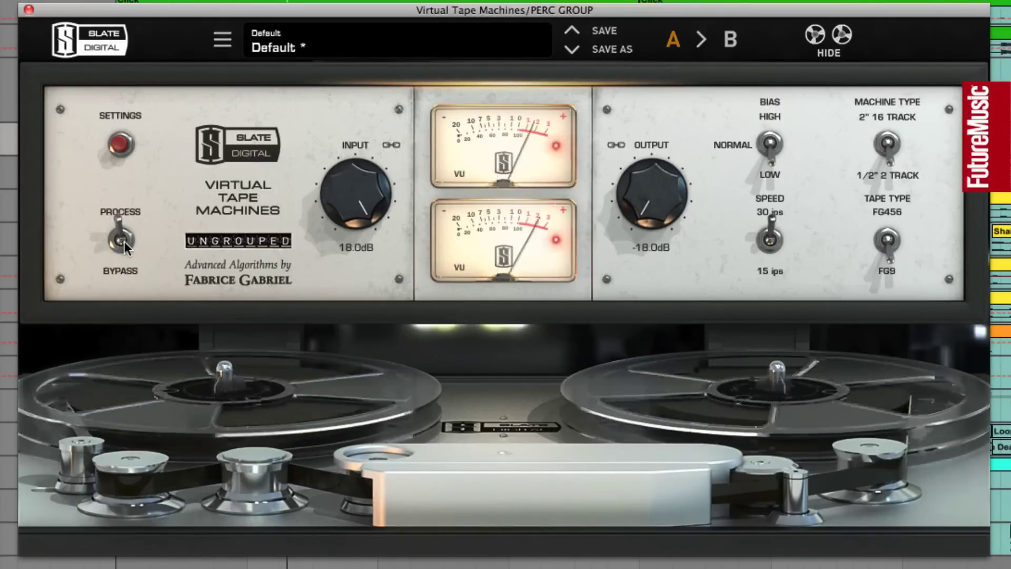
pyautogui.click(125, 241)
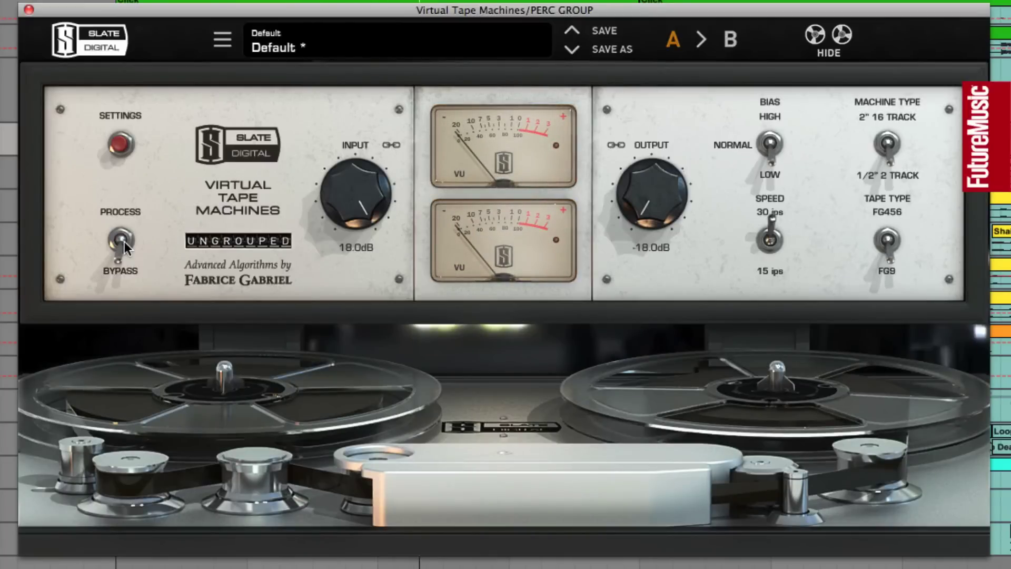
pyautogui.click(125, 241)
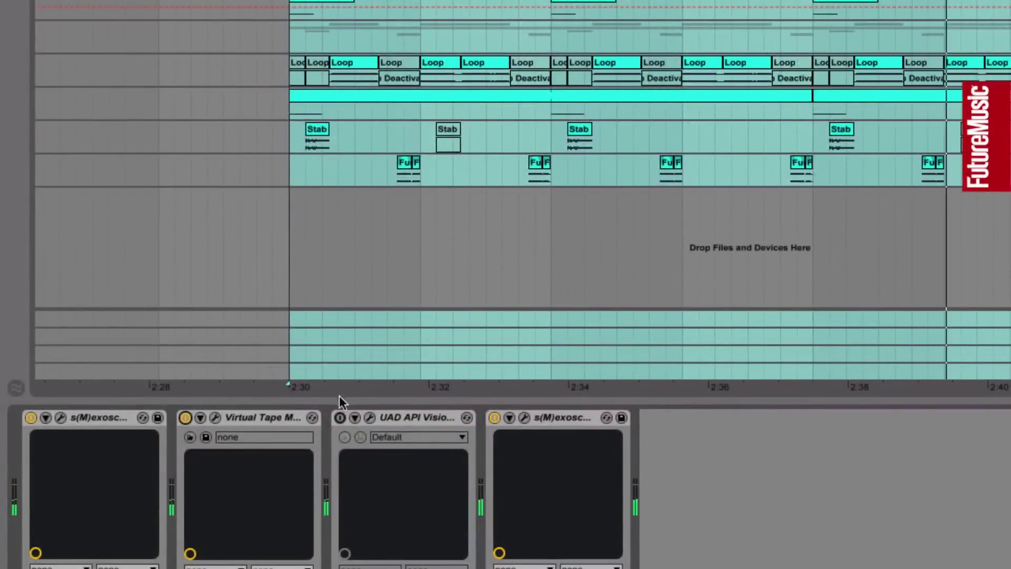
# - Enable PERC GROUP's API Vision Channel Strip, toggle its POWER off and on, then close its editor
pyautogui.click(341, 417)
pyautogui.click(369, 418)
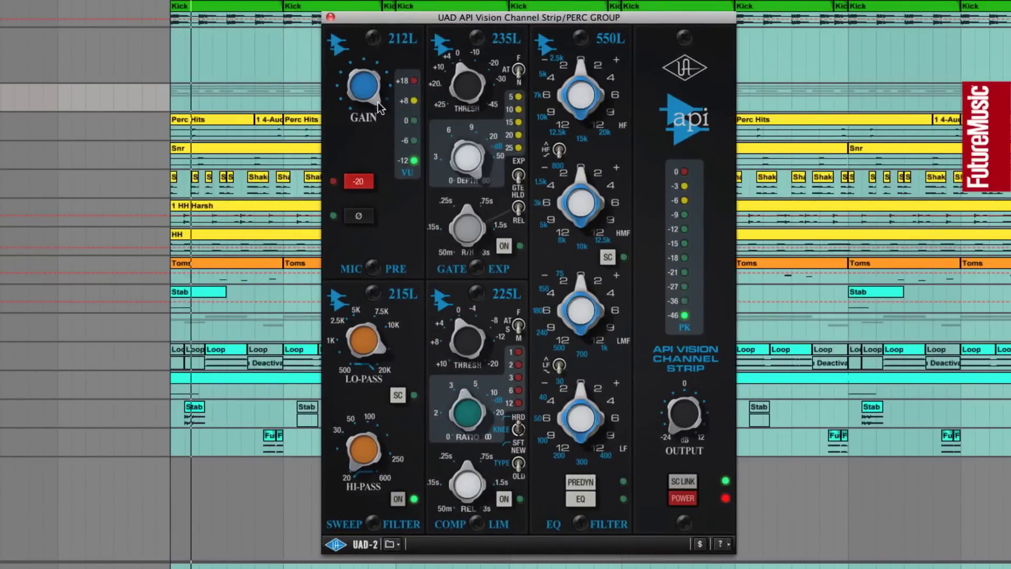
pyautogui.click(683, 498)
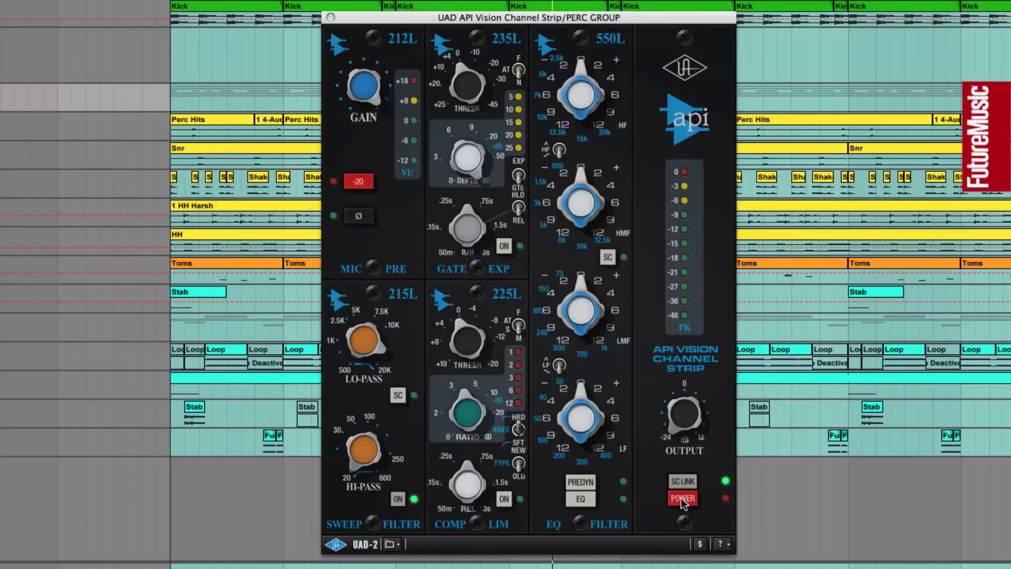
pyautogui.click(680, 498)
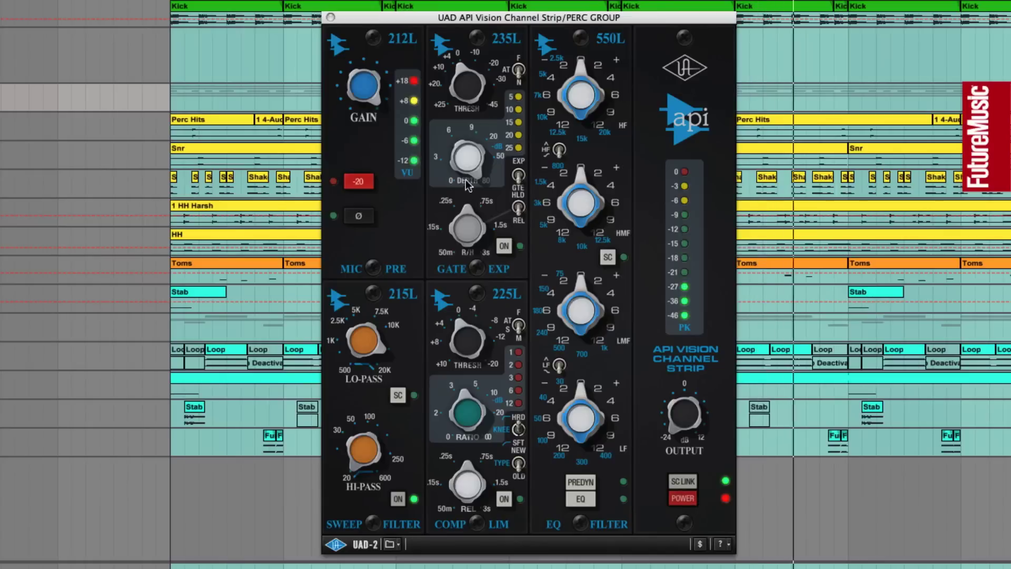
pyautogui.click(331, 18)
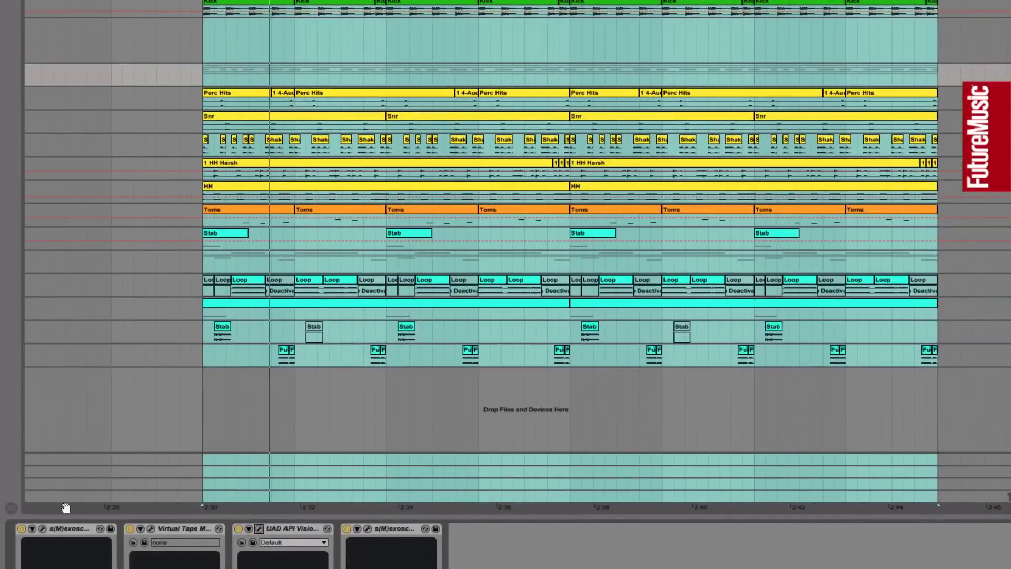
# - Open both PERC GROUP s(M)exoscope windows, with the second placed below the first
pyautogui.click(43, 529)
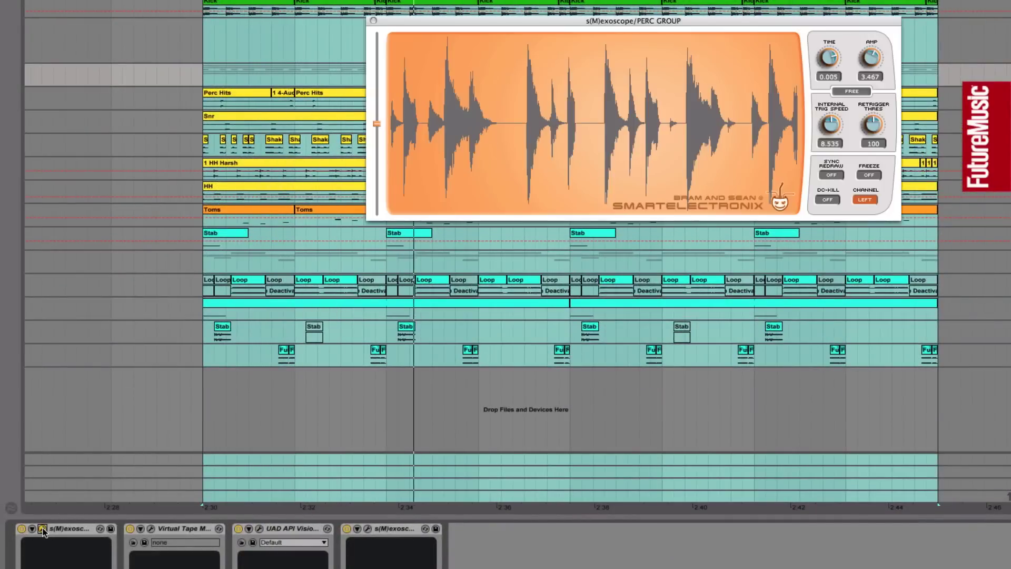
pyautogui.click(368, 528)
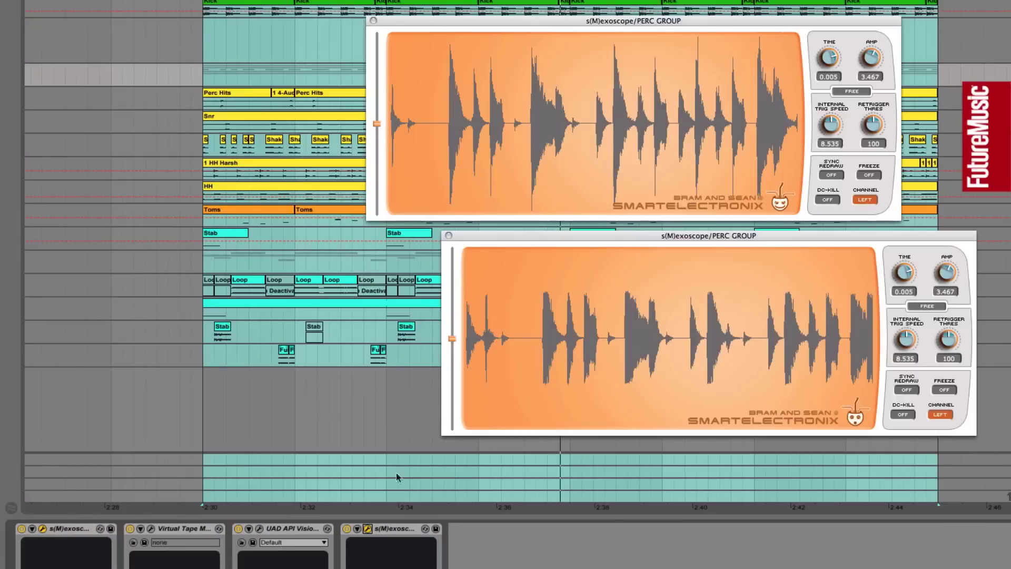
pyautogui.moveTo(481, 237); pyautogui.dragTo(407, 237)
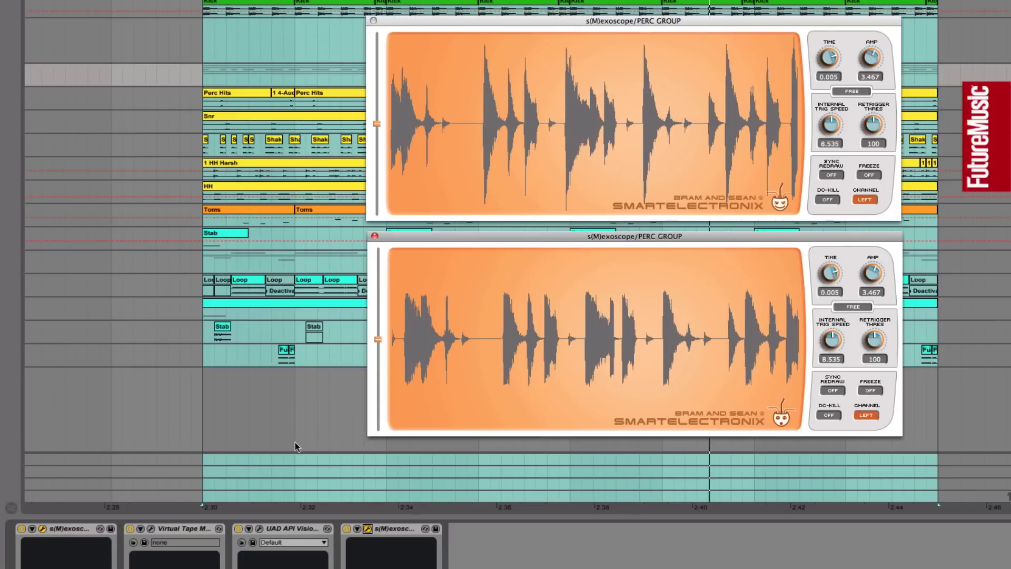
# - Switch the Virtual Tape and API Vision devices off, then back on, watching the waveforms
pyautogui.click(238, 528)
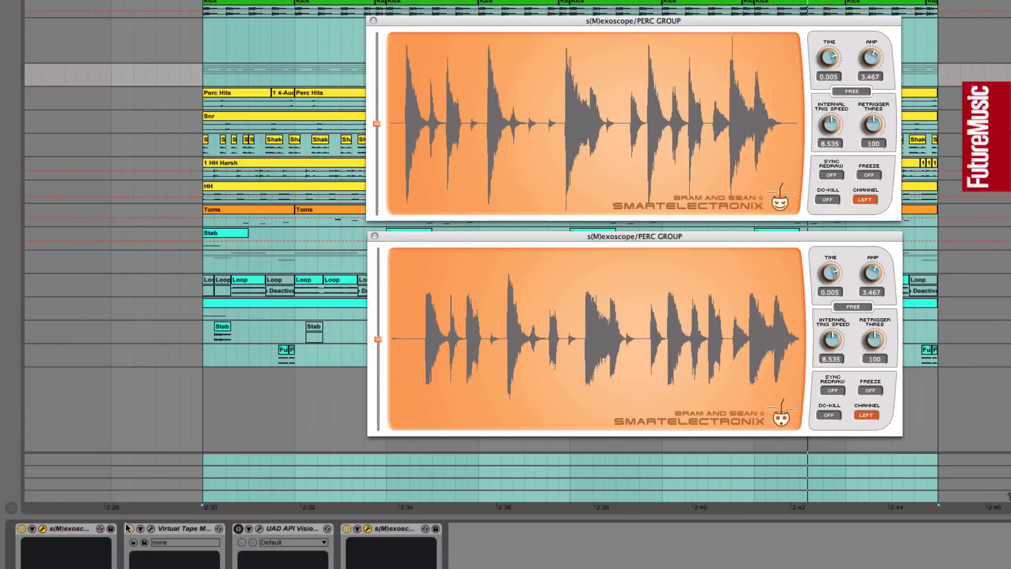
pyautogui.click(129, 528)
pyautogui.click(129, 528)
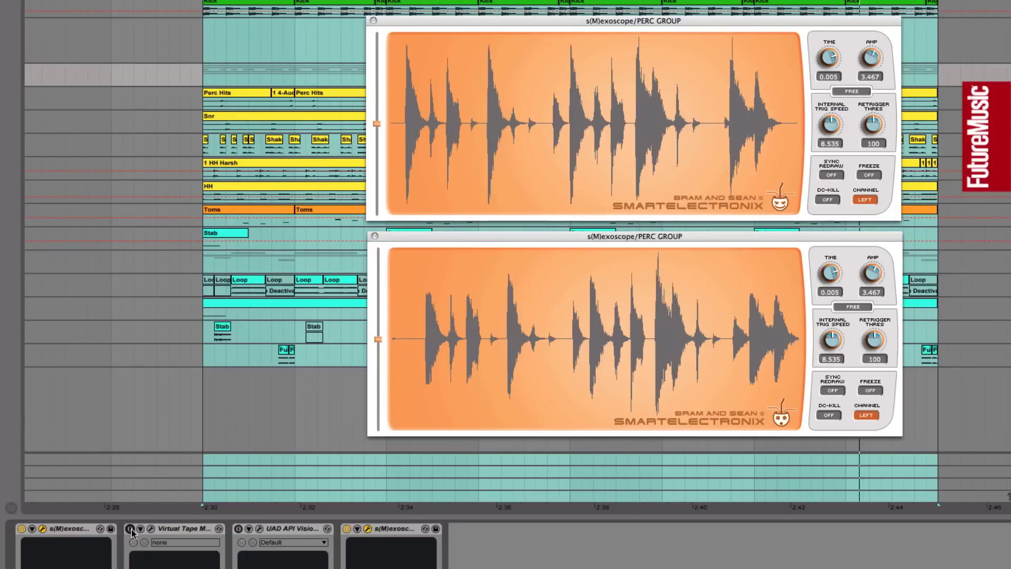
pyautogui.click(238, 528)
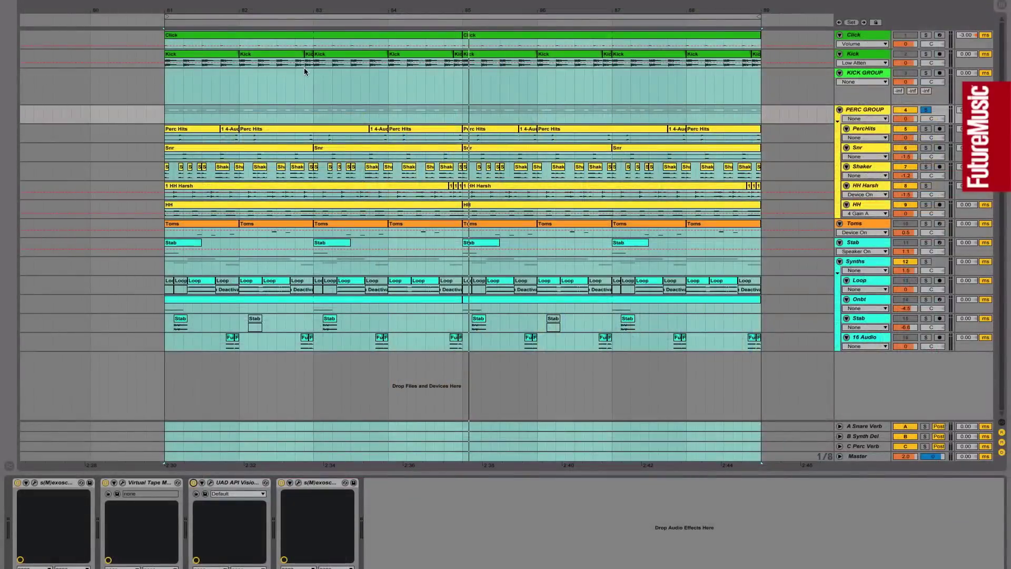
# - Unsolo PERC GROUP, solo and select the Synths group, play, and open its iZotope Trash 2 editor
pyautogui.click(926, 109)
pyautogui.click(926, 262)
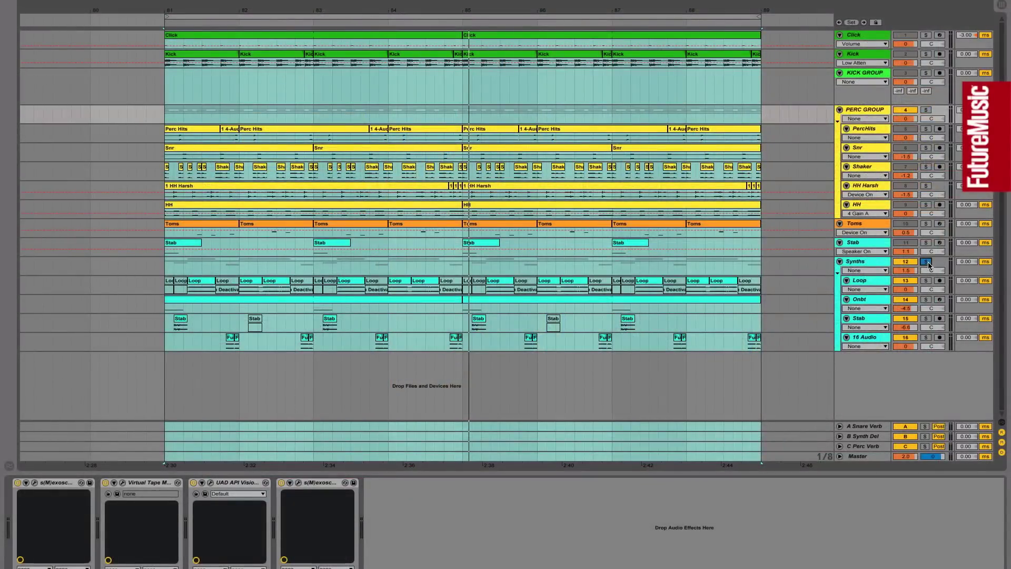
pyautogui.click(876, 263)
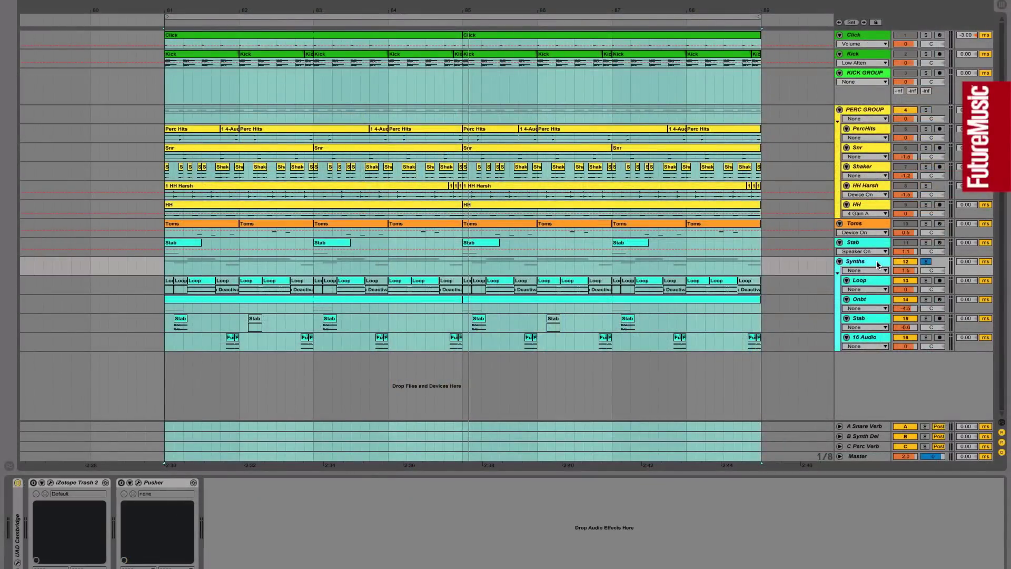
pyautogui.press('space')
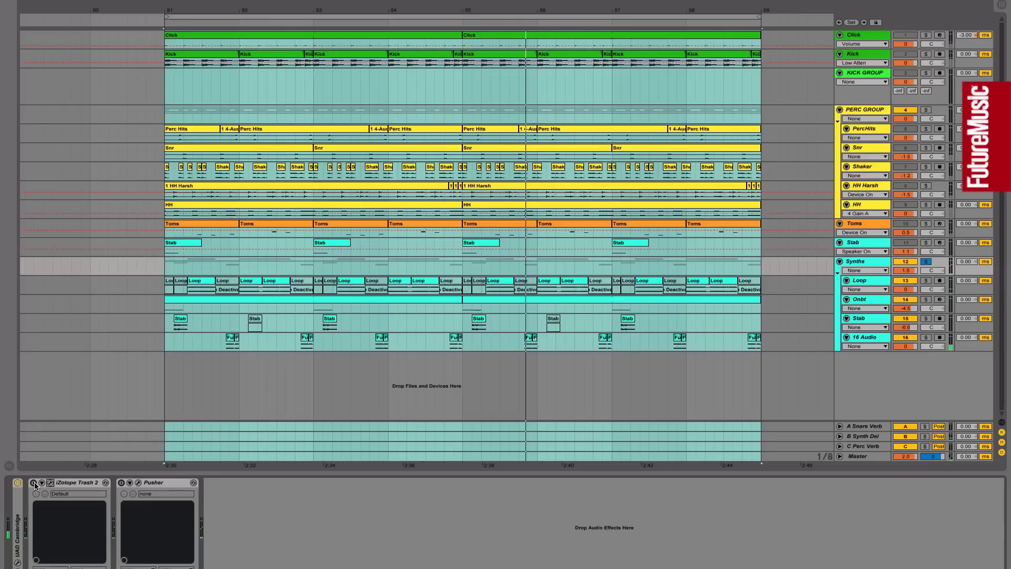
pyautogui.click(50, 482)
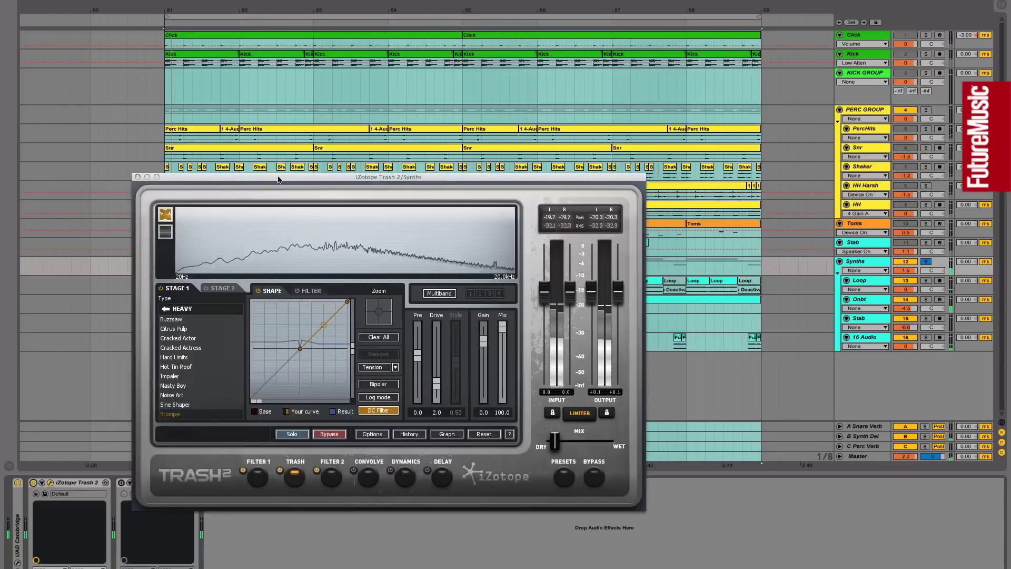
# - Reposition the Trash 2 window and sweep its Mix from about half wet back toward dry
pyautogui.moveTo(278, 180); pyautogui.dragTo(351, 96)
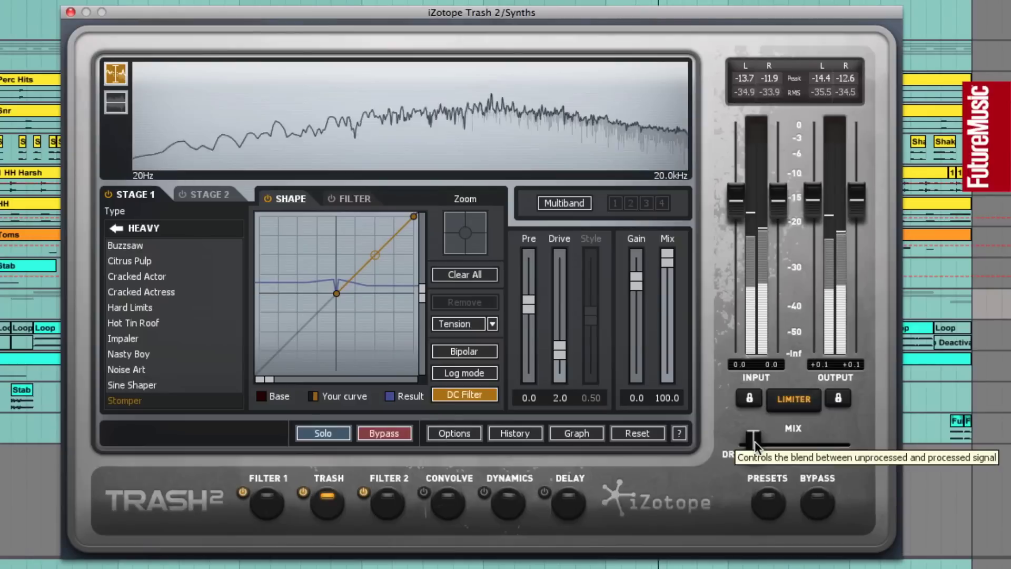
pyautogui.moveTo(754, 440); pyautogui.dragTo(850, 450)
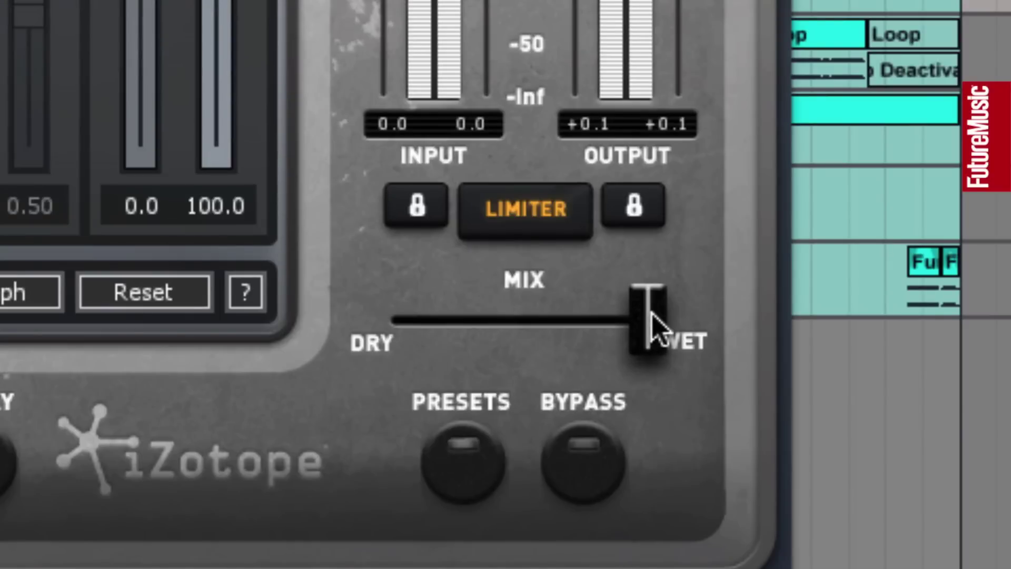
pyautogui.moveTo(653, 327); pyautogui.dragTo(434, 321)
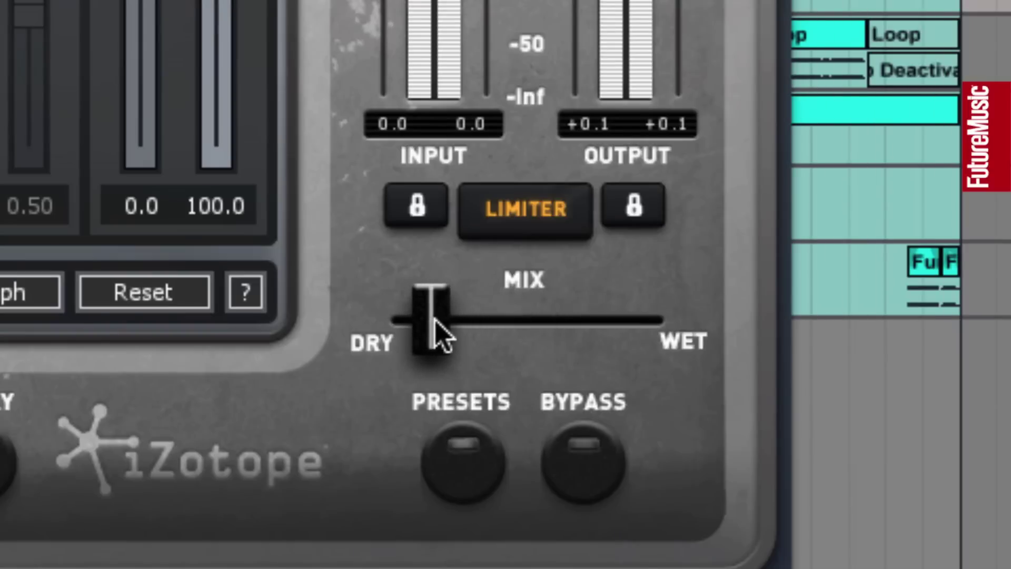
# - A/B Trash 2 bypassed versus processing twice on the Synths bus, ending processed
pyautogui.click(565, 454)
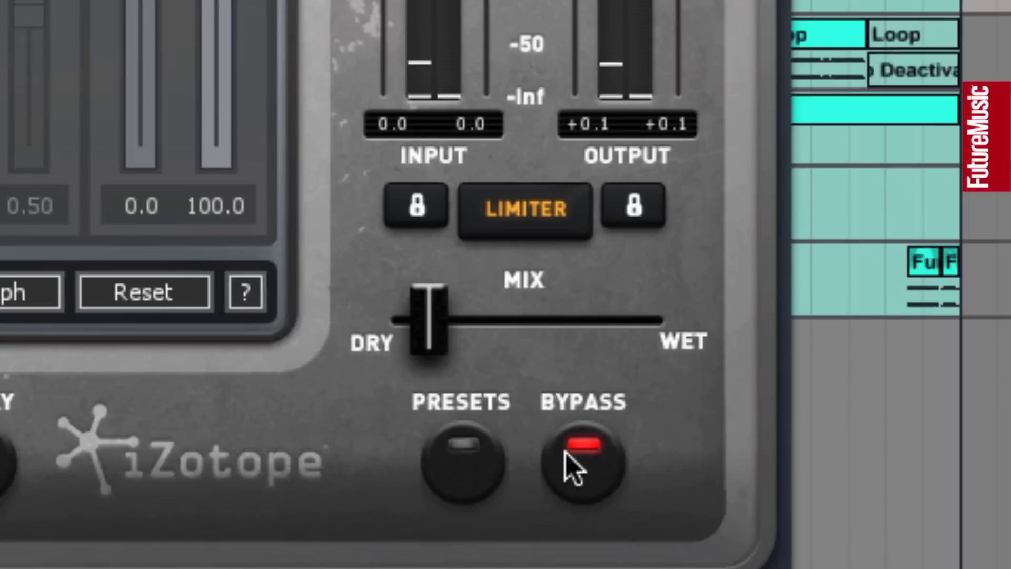
pyautogui.click(565, 454)
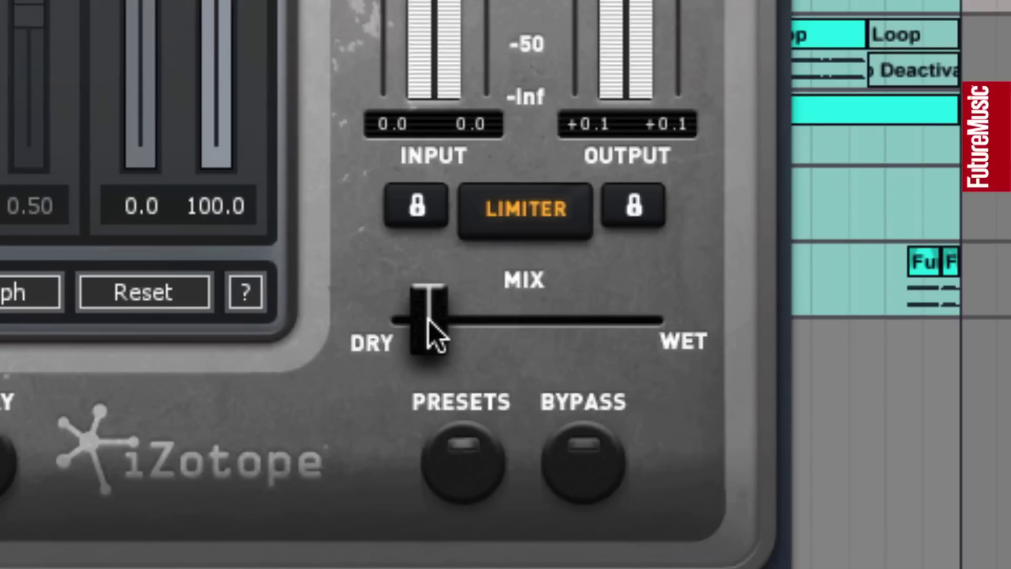
pyautogui.click(603, 454)
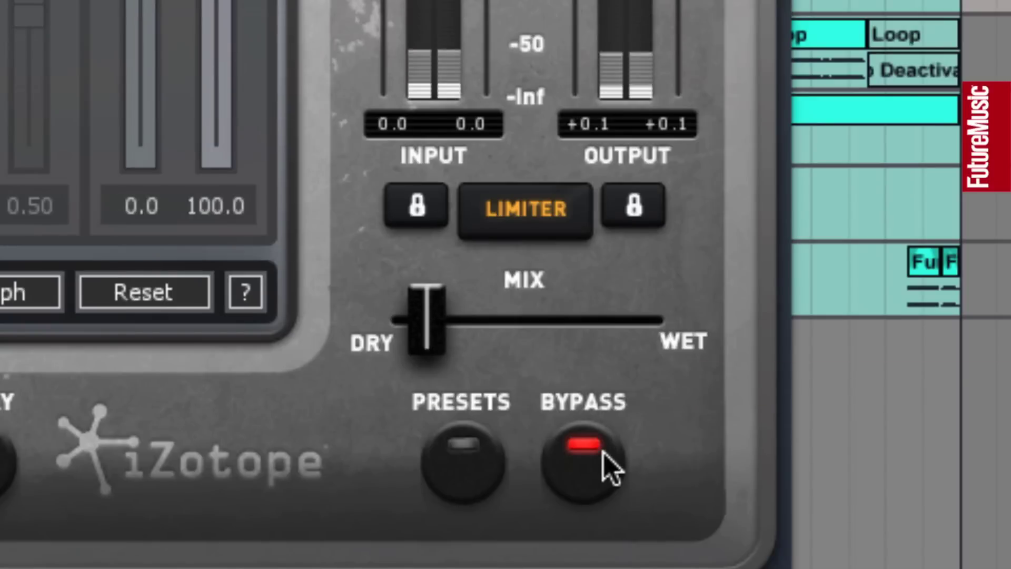
pyautogui.click(603, 454)
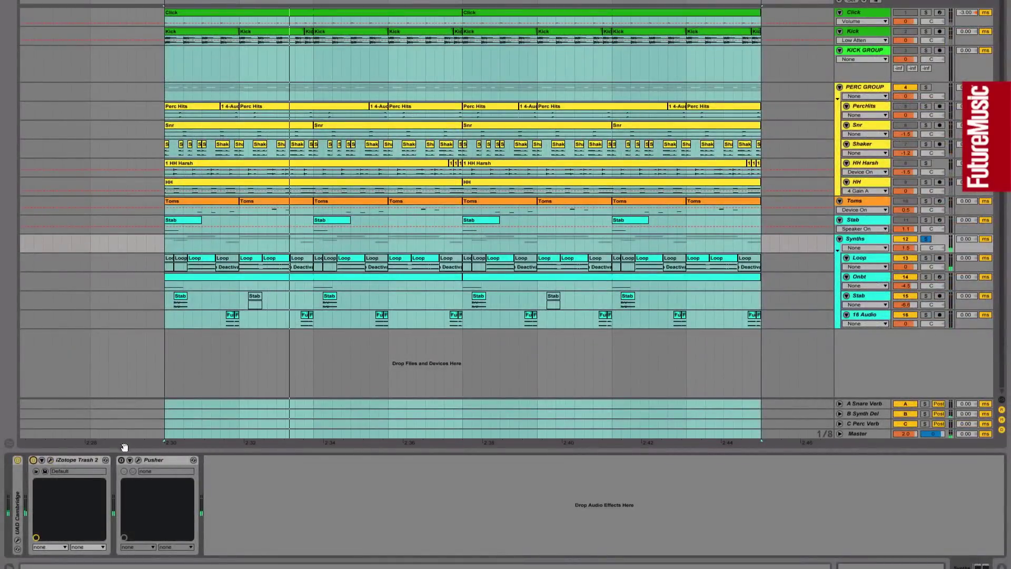
# - Activate Pusher on the Synths bus, disable its Cheat Mode labels, and close its window
pyautogui.click(121, 460)
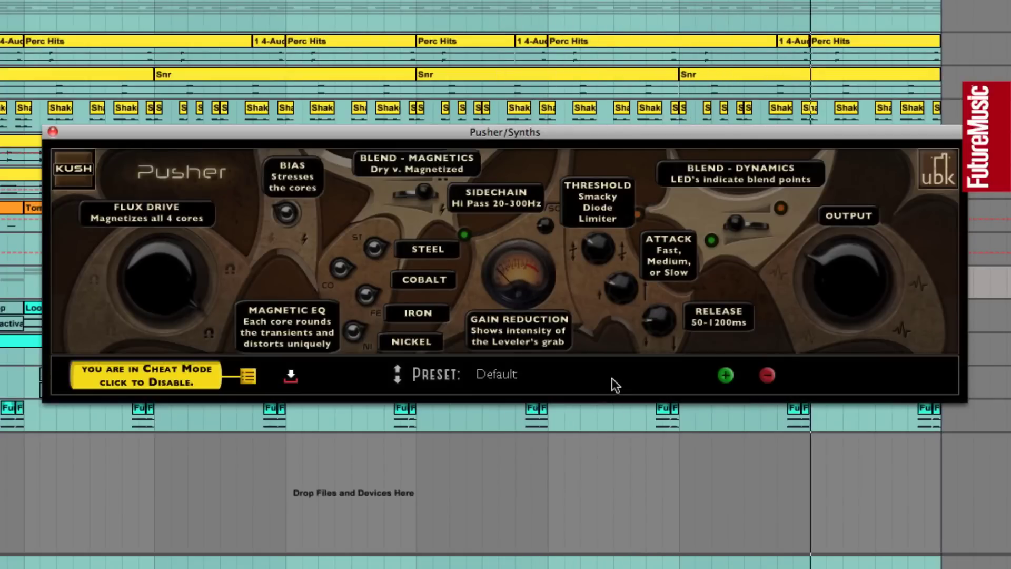
pyautogui.click(247, 375)
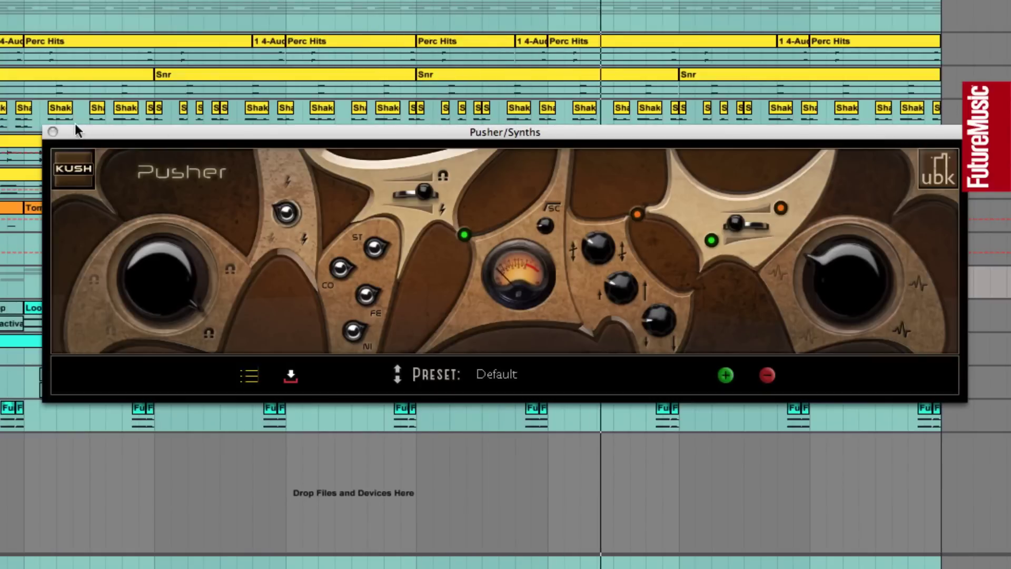
pyautogui.click(55, 132)
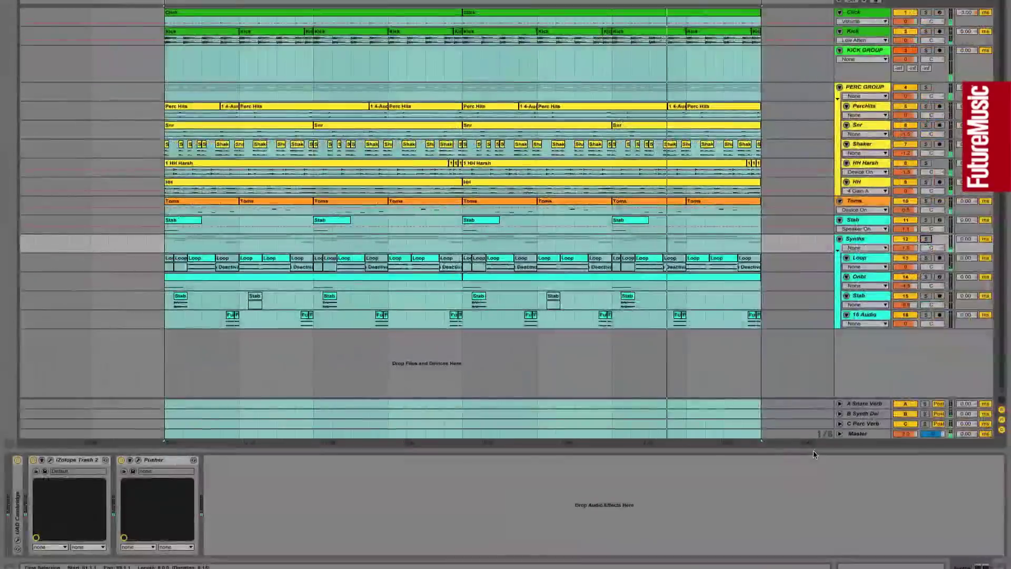
# - Activate the UAD Studer A800 on the Master, bring its window into view and close the calibration panel
pyautogui.click(800, 434)
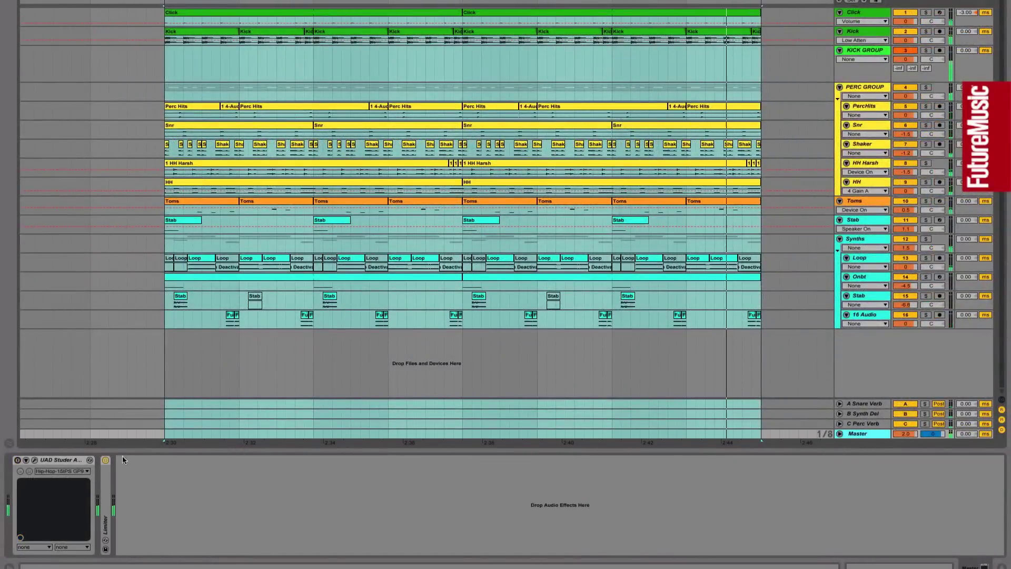
pyautogui.click(18, 459)
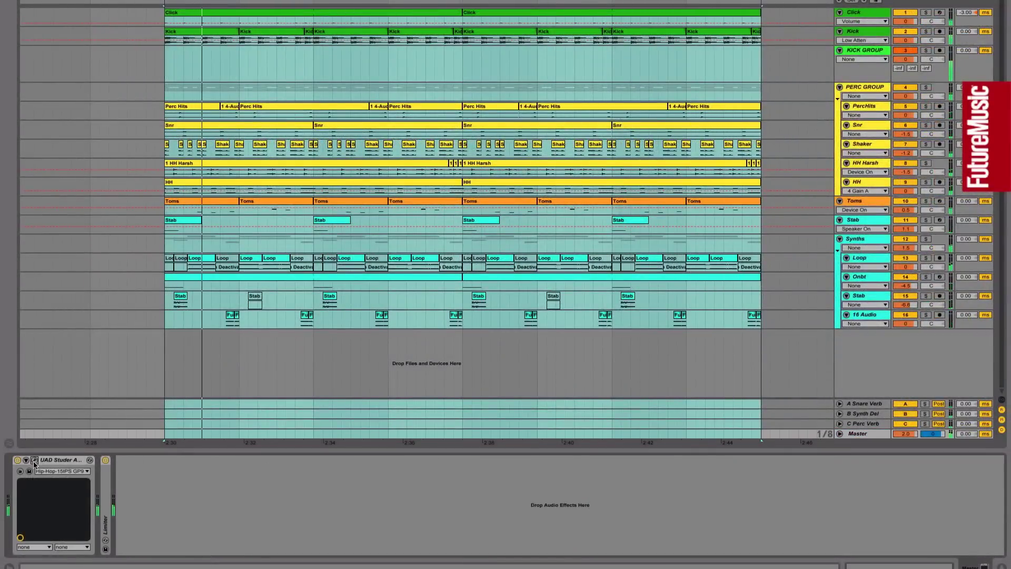
pyautogui.click(34, 460)
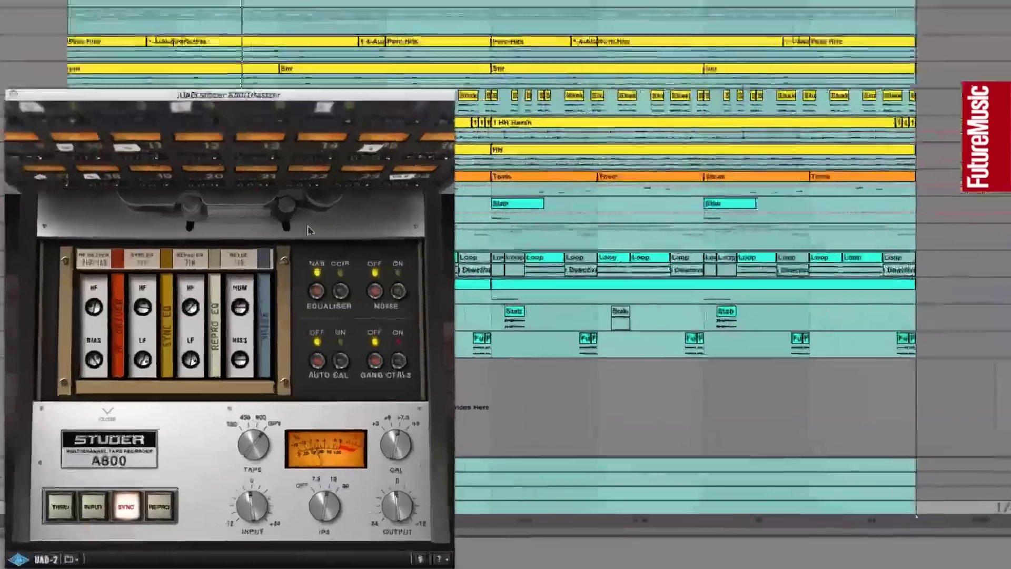
pyautogui.moveTo(263, 134); pyautogui.dragTo(438, 108)
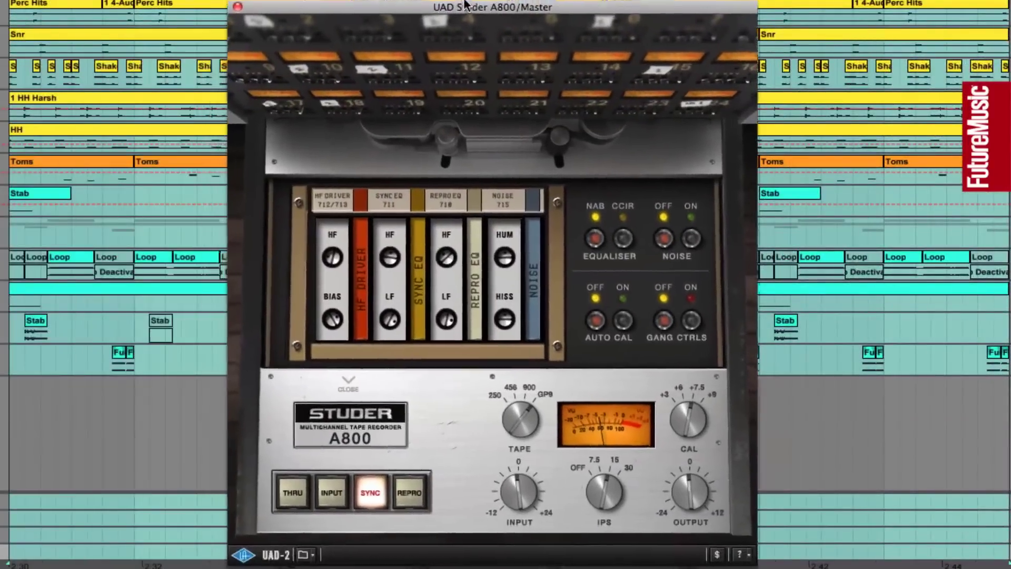
pyautogui.moveTo(465, 5); pyautogui.dragTo(466, 3)
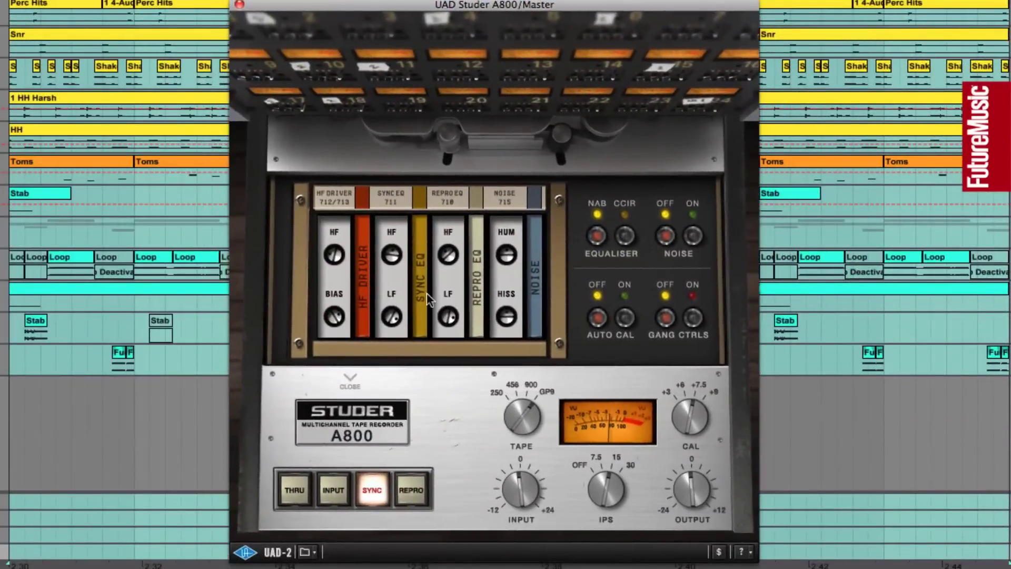
pyautogui.click(350, 380)
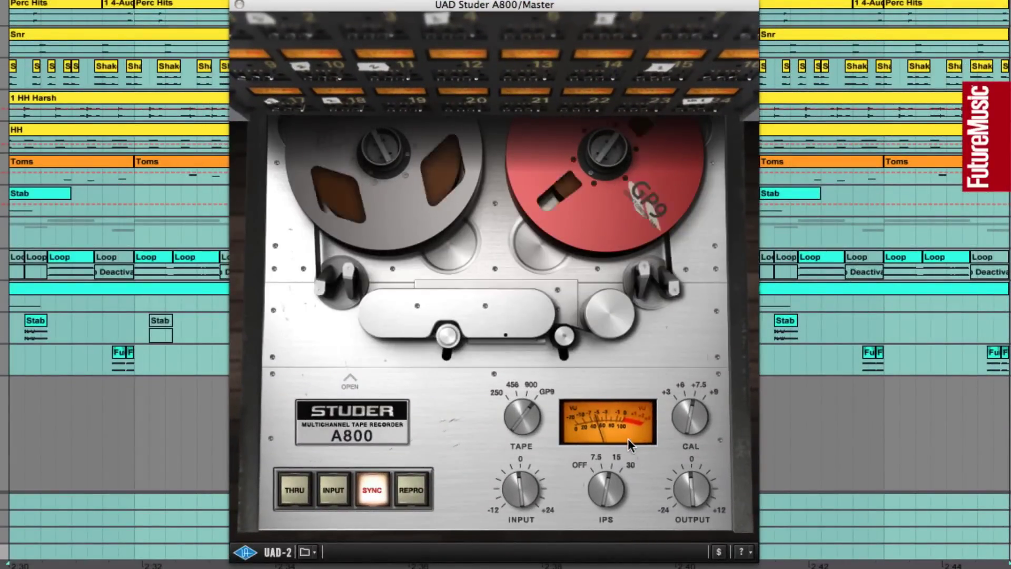
# - Toggle the Studer A800 between THRU and SYNC three times, finishing on SYNC
pyautogui.click(302, 489)
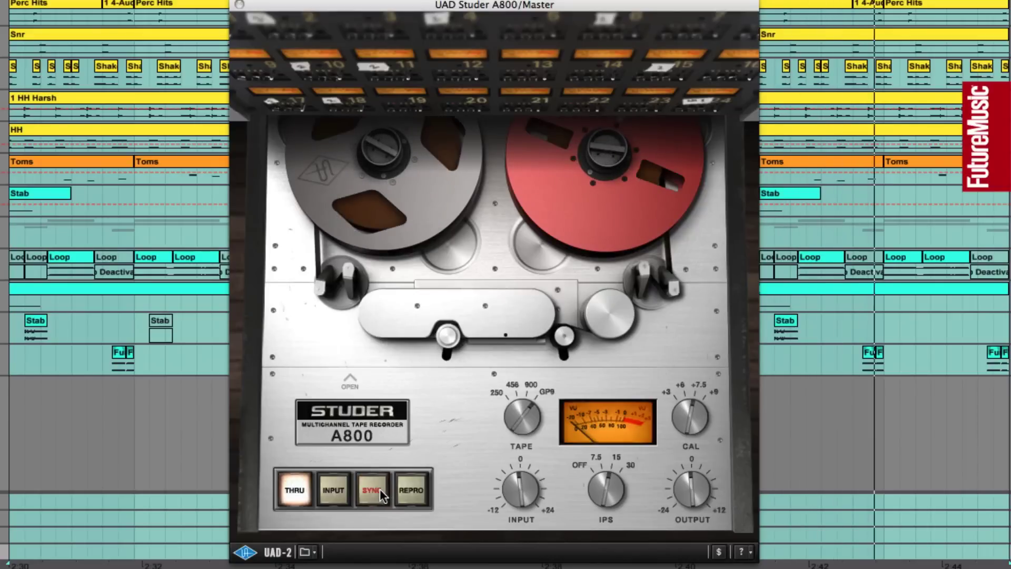
pyautogui.click(380, 489)
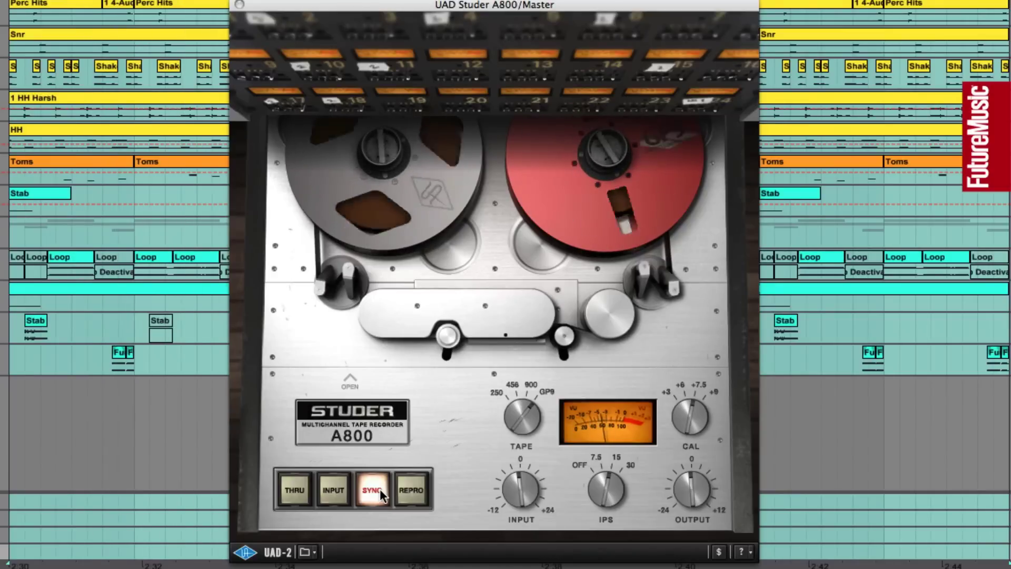
pyautogui.click(292, 491)
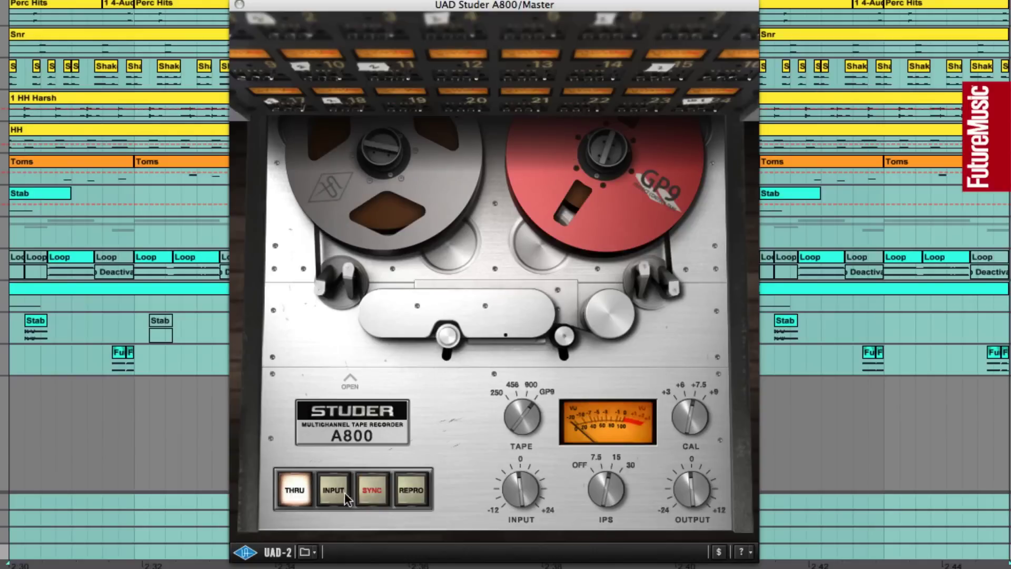
pyautogui.click(368, 491)
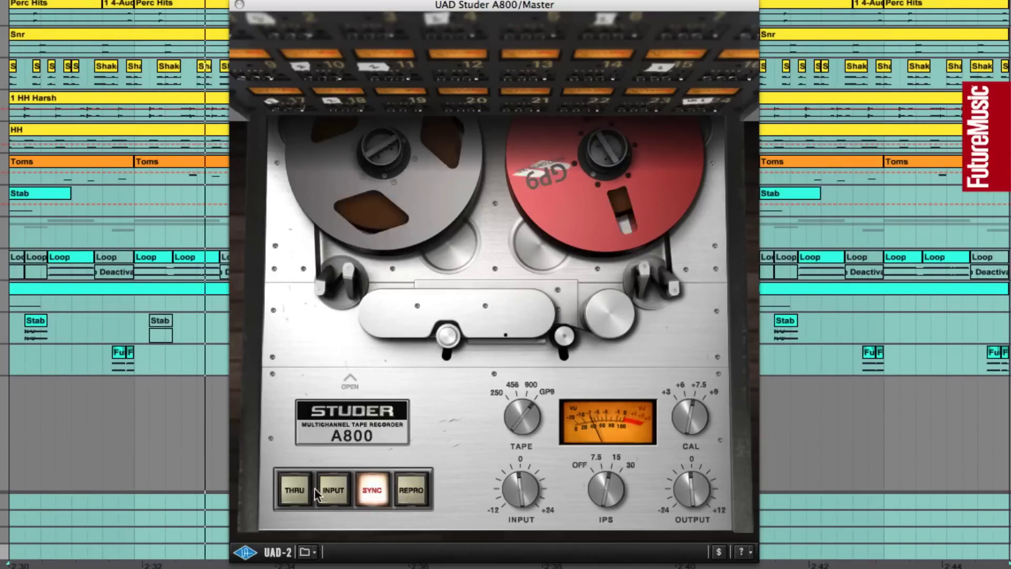
pyautogui.click(295, 490)
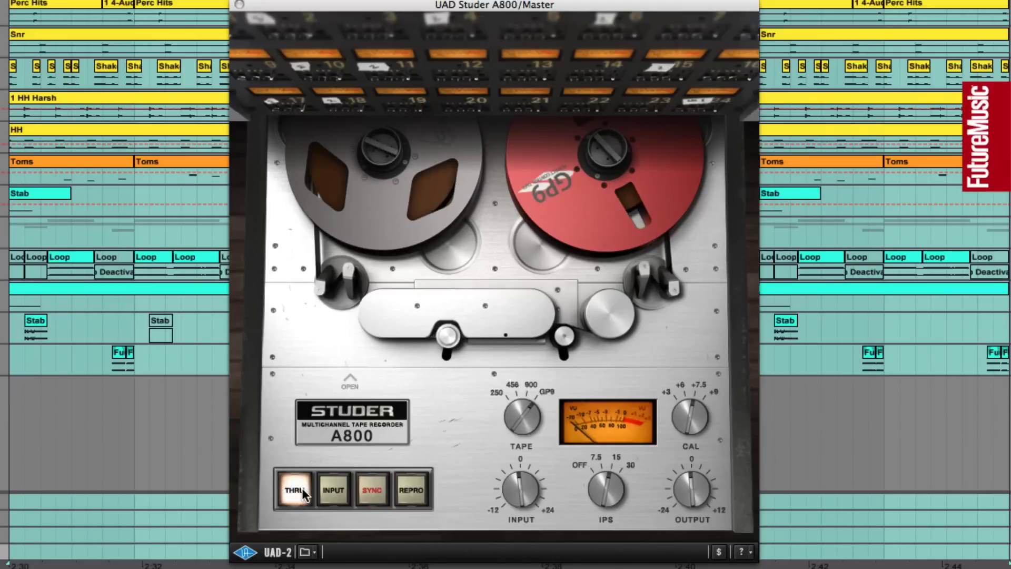
pyautogui.click(377, 488)
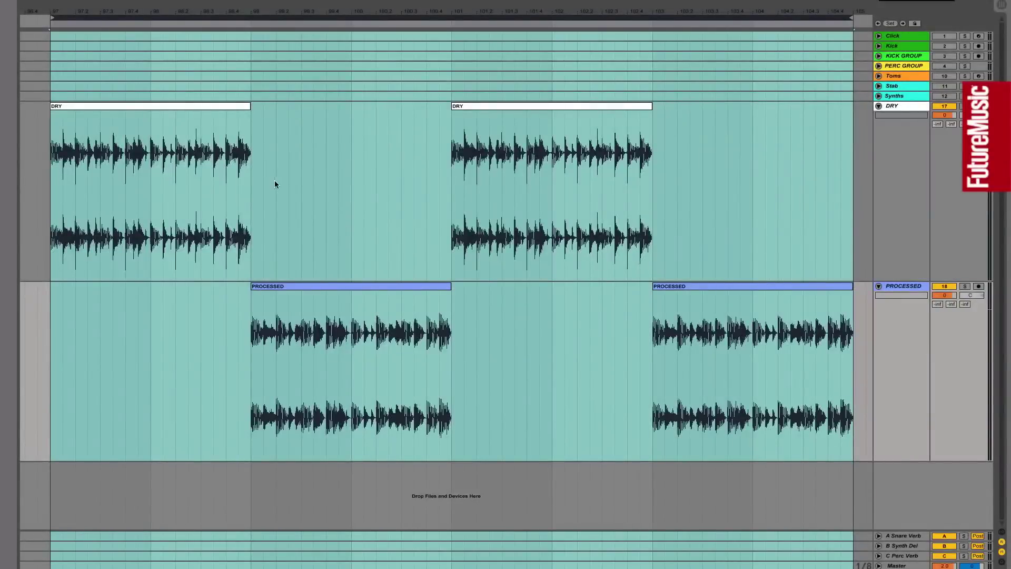
# - Select the first DRY and PROCESSED clips, then the full 97–105 loop range
pyautogui.click(192, 107)
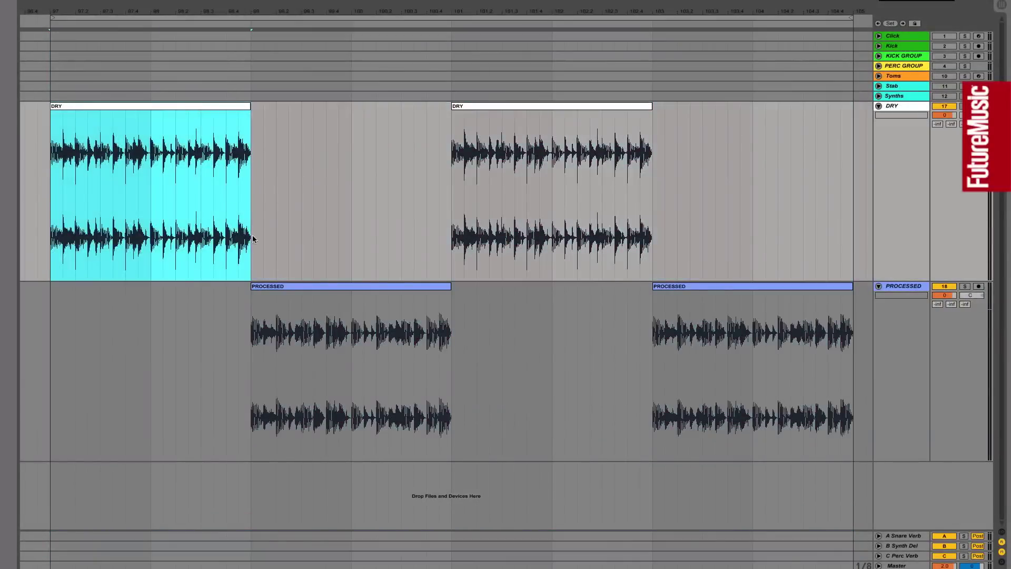
pyautogui.click(273, 288)
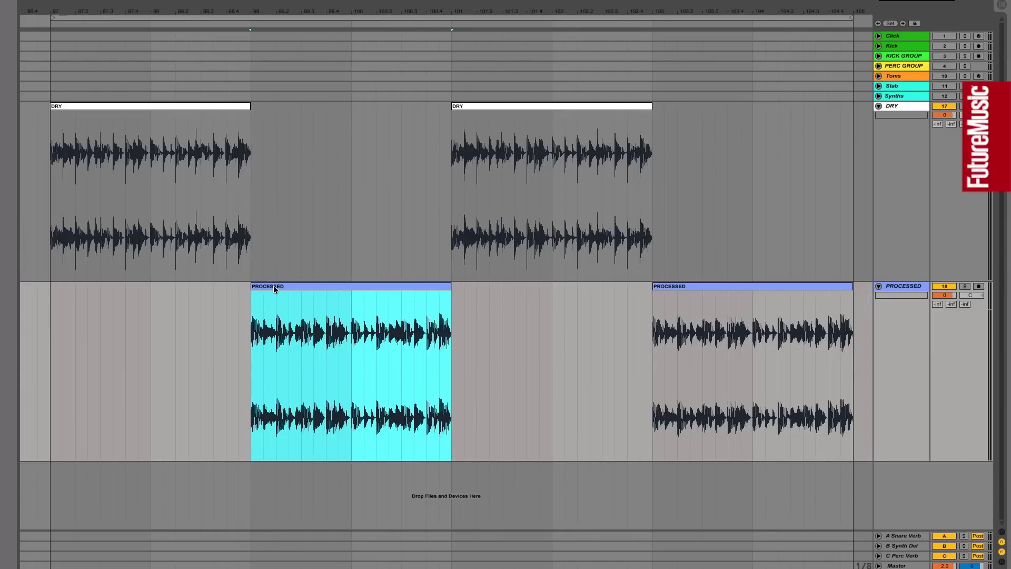
pyautogui.click(221, 20)
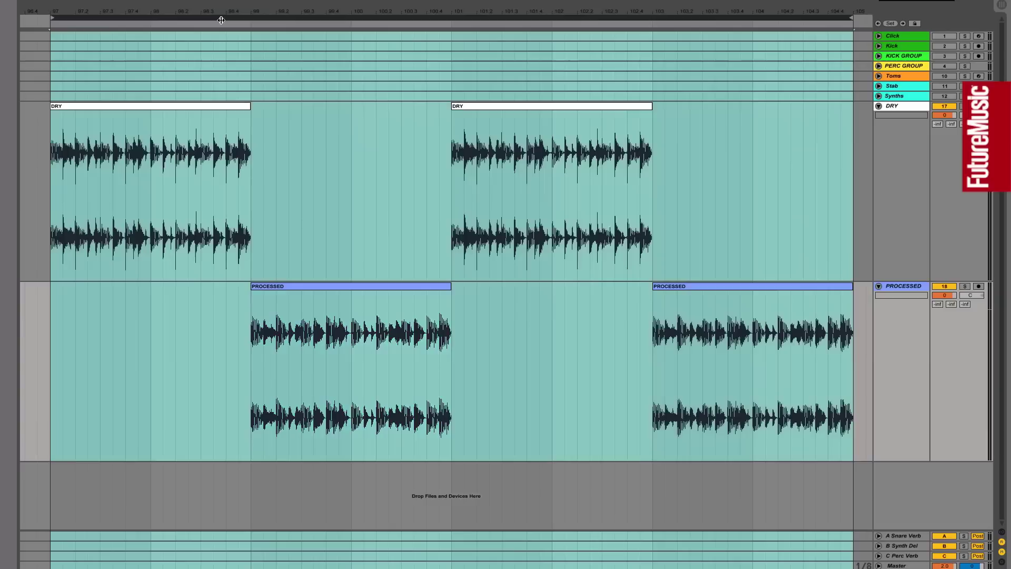